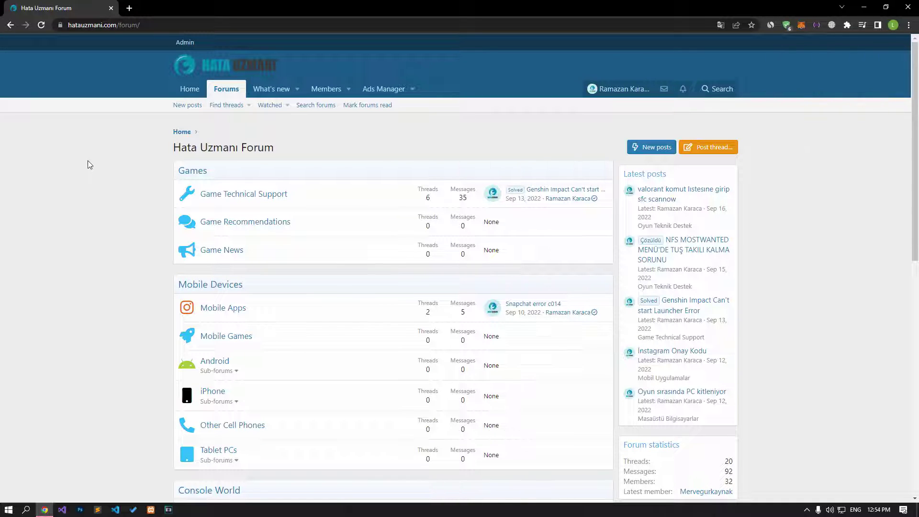
# Look through the category list of the Hata Uzmanı forum and start a new thread
pyautogui.scroll(-10, 88, 162)
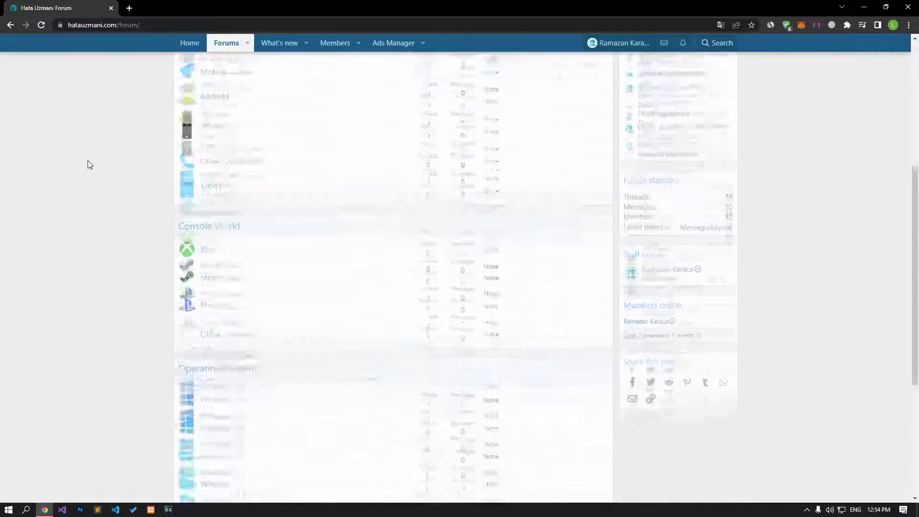
pyautogui.scroll(10, 88, 161)
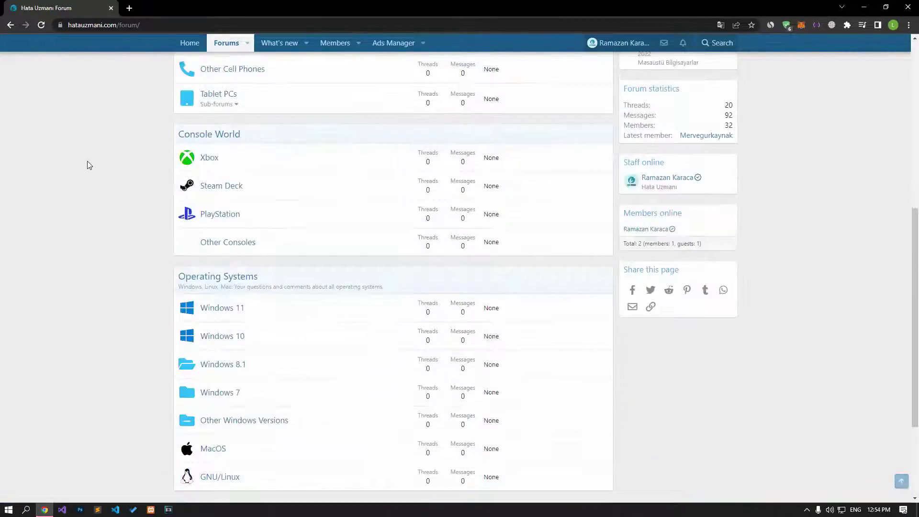
pyautogui.scroll(2, 88, 160)
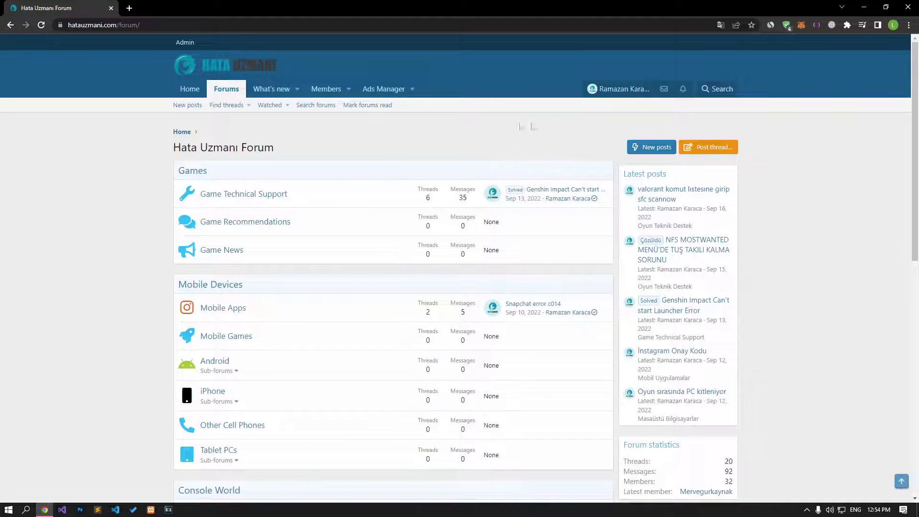
pyautogui.click(731, 150)
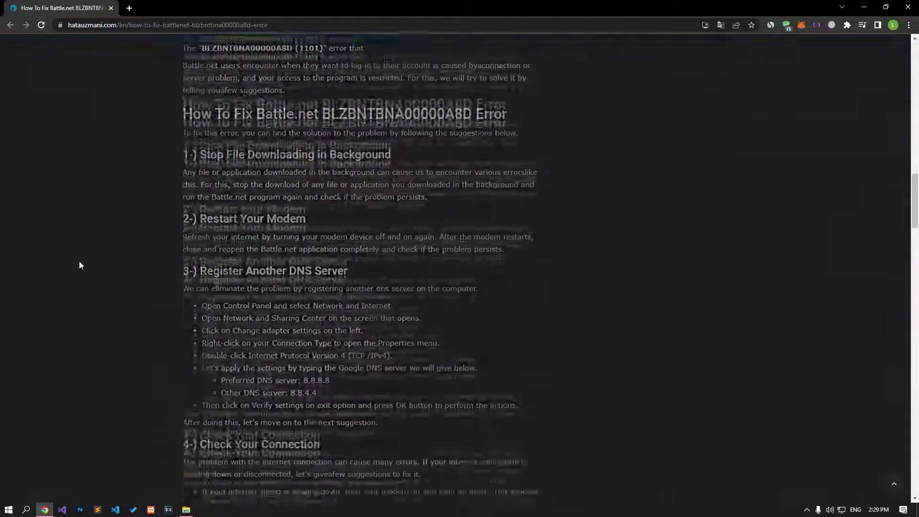
# Open the list of network adapters from the Windows network and internet settings
pyautogui.scroll(-3, 79, 261)
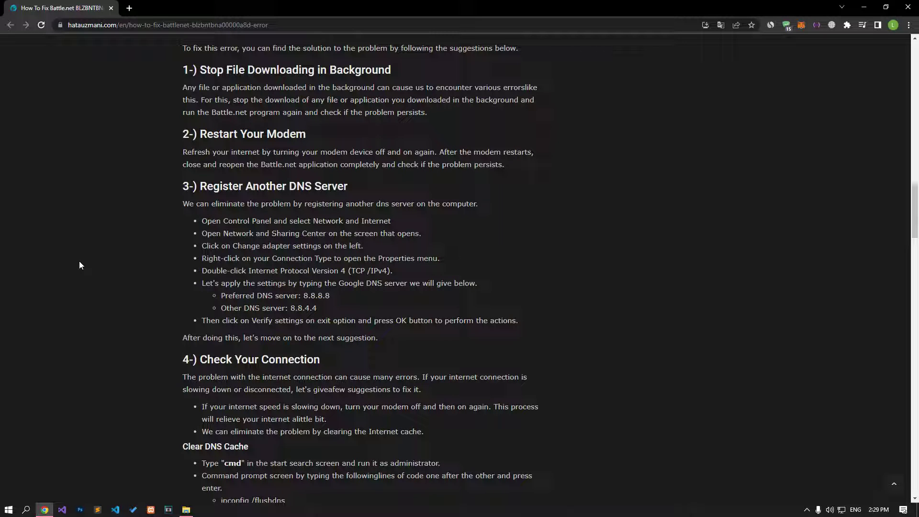
pyautogui.scroll(-3, 79, 262)
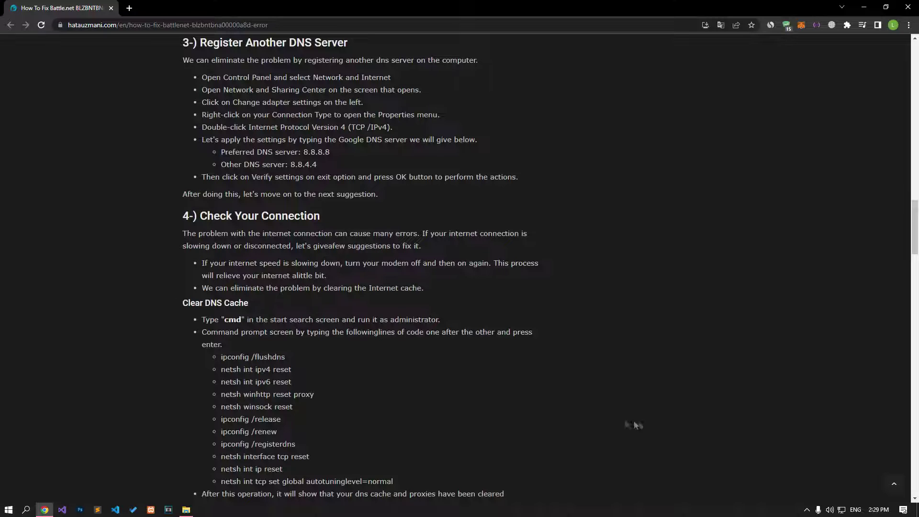
pyautogui.rightClick(842, 511)
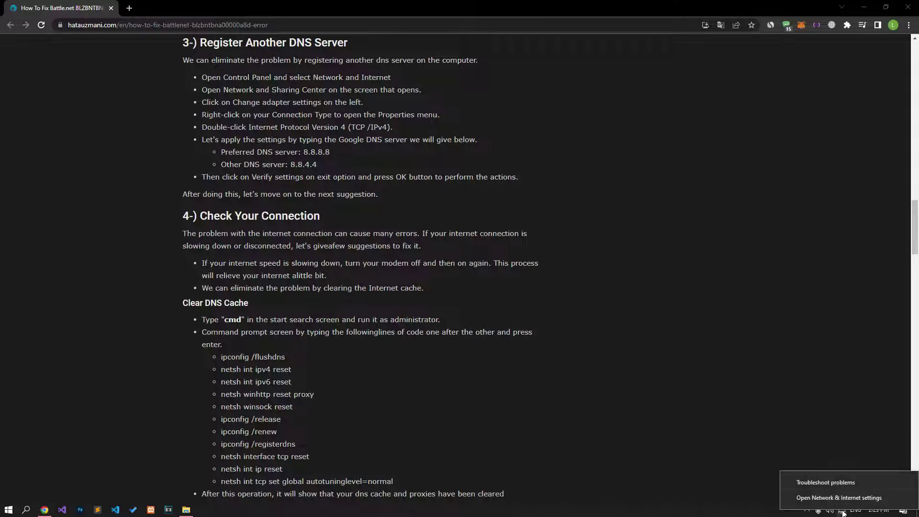
pyautogui.click(869, 499)
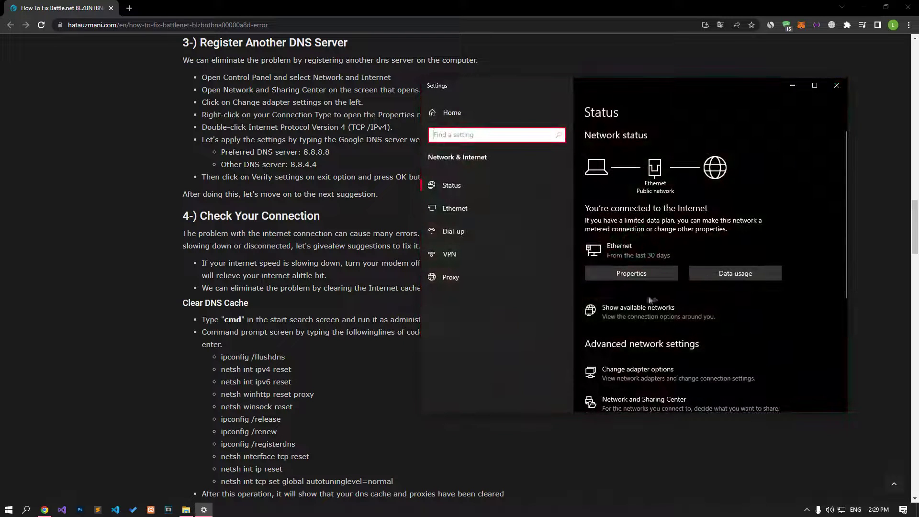
pyautogui.click(630, 377)
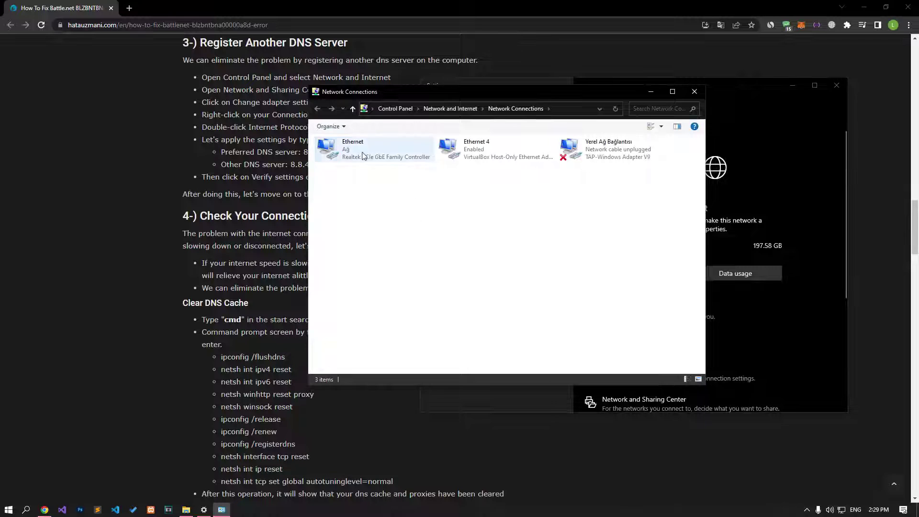
# Open the Internet Protocol Version 4 (TCP/IPv4) properties of the Ethernet adapter
pyautogui.rightClick(354, 148)
pyautogui.click(392, 241)
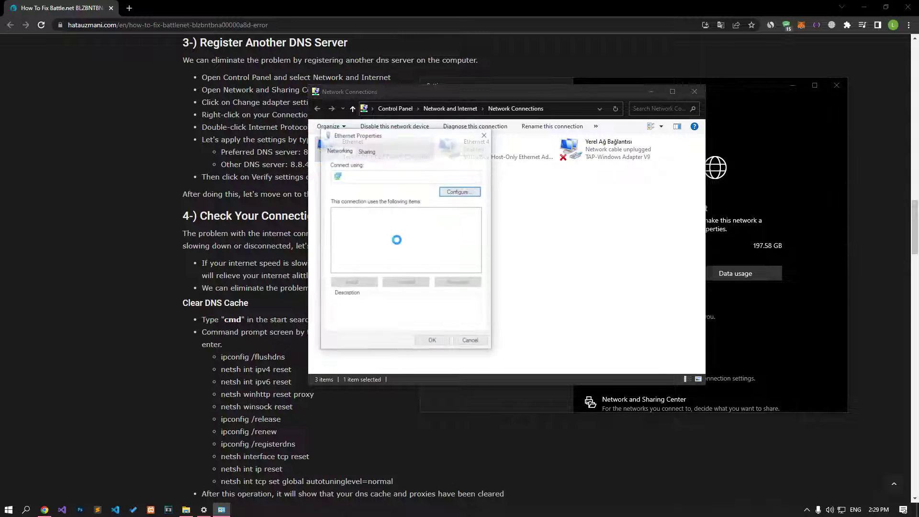
pyautogui.click(365, 245)
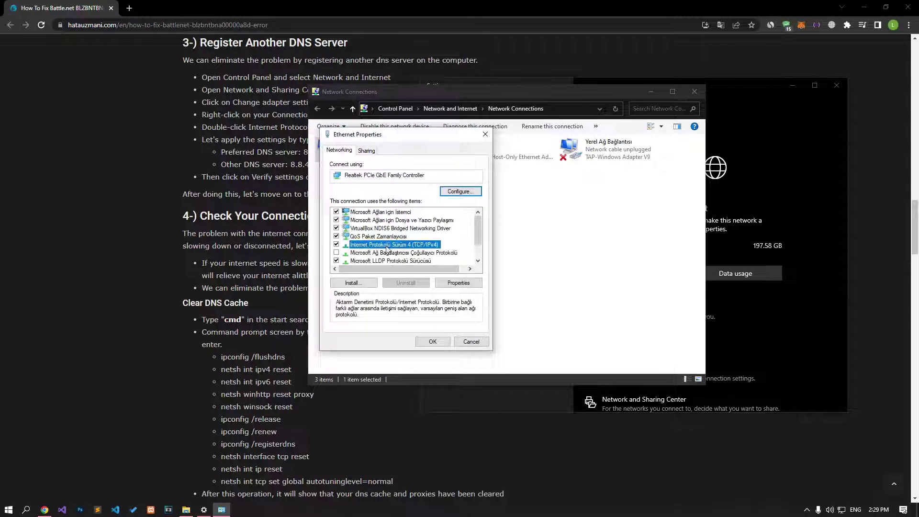
pyautogui.doubleClick(388, 245)
# Set the preferred DNS server to 8.8.8.8 and the alternate to 8.8.4.4, apply them, and close the network windows
pyautogui.click(381, 305)
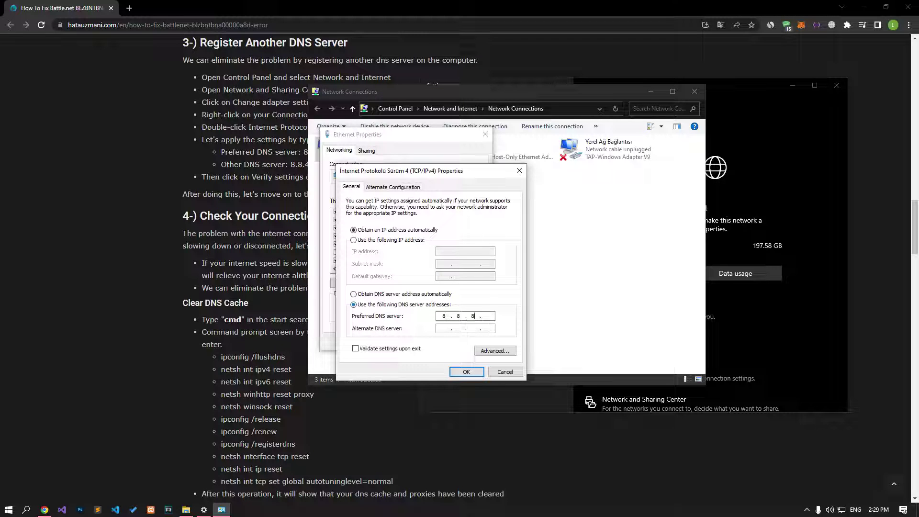
pyautogui.press('Tab')
pyautogui.write('8.8.4')
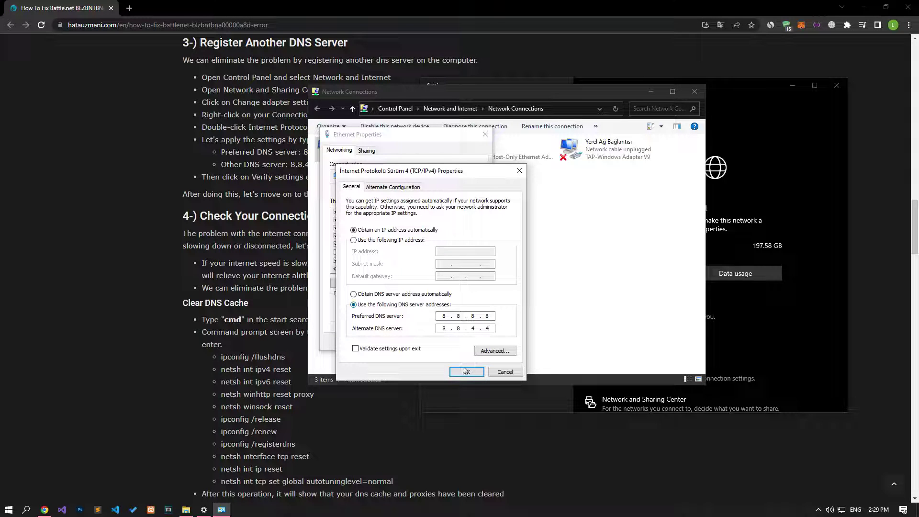
pyautogui.click(467, 372)
pyautogui.click(438, 341)
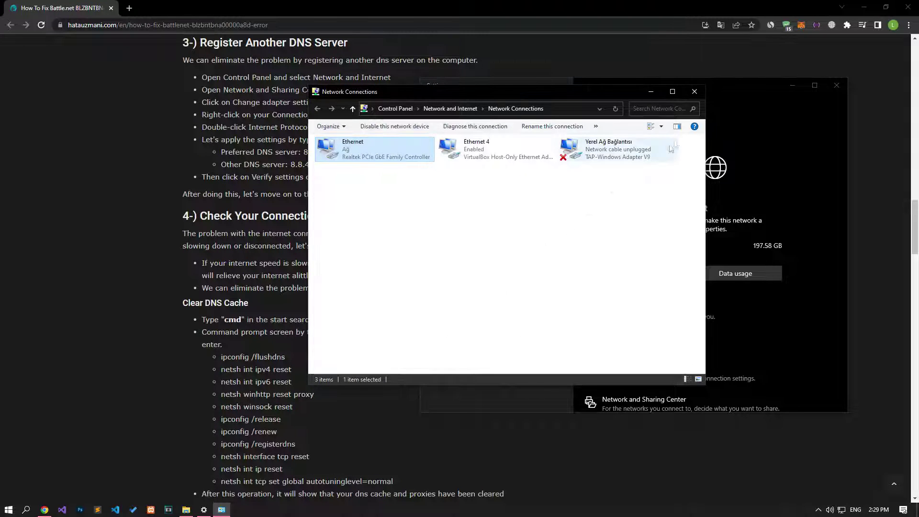
pyautogui.click(694, 92)
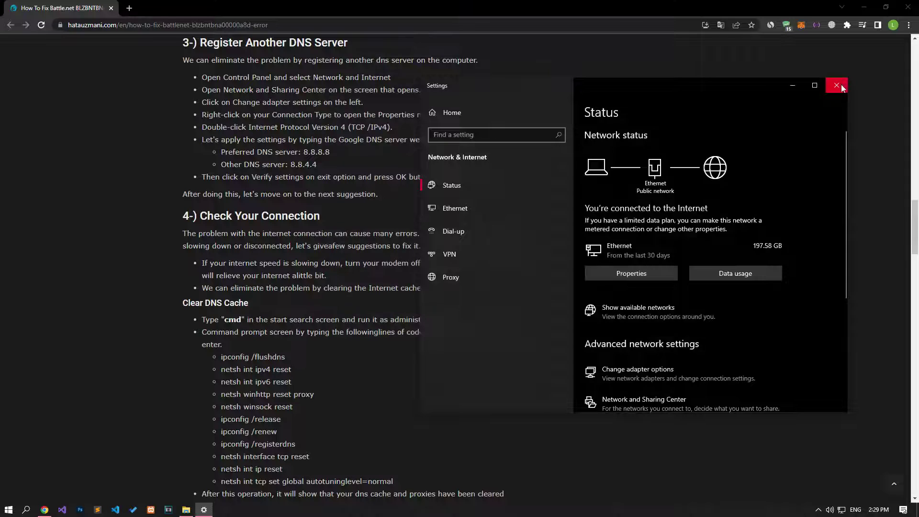
pyautogui.click(837, 86)
# Run Command Prompt as administrator and place its window beside the article's list of DNS cache commands
pyautogui.scroll(-3, 127, 368)
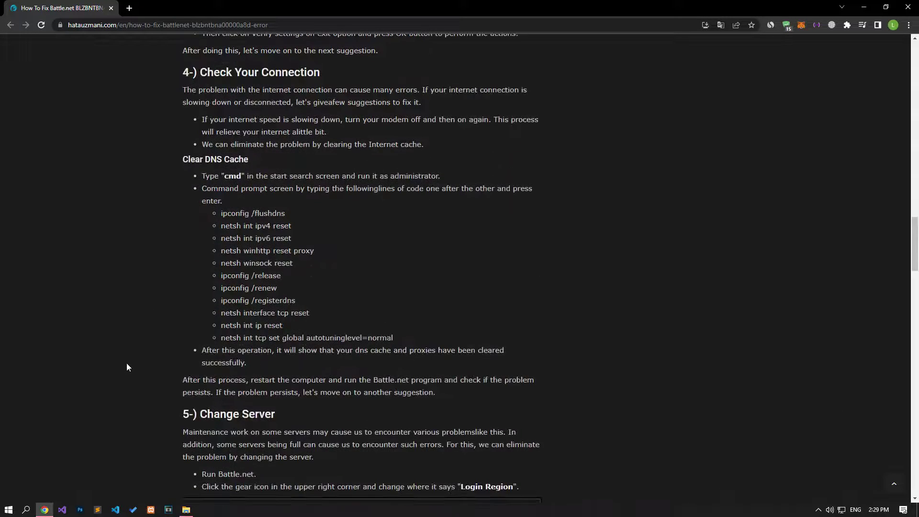
pyautogui.click(9, 509)
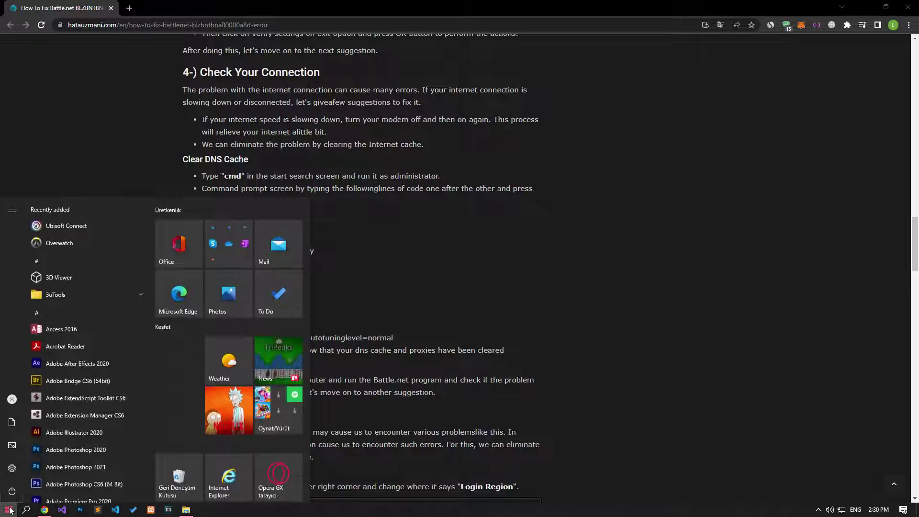
pyautogui.write('cmd')
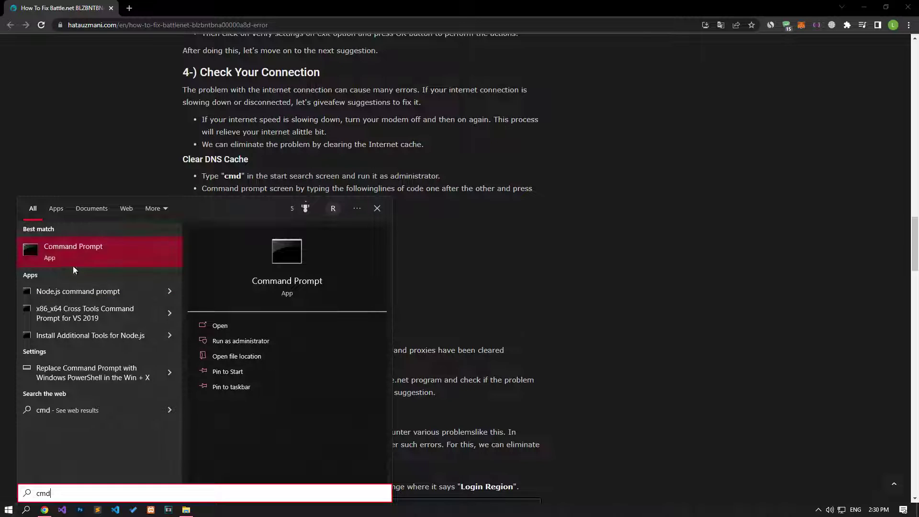
pyautogui.rightClick(73, 265)
pyautogui.click(86, 275)
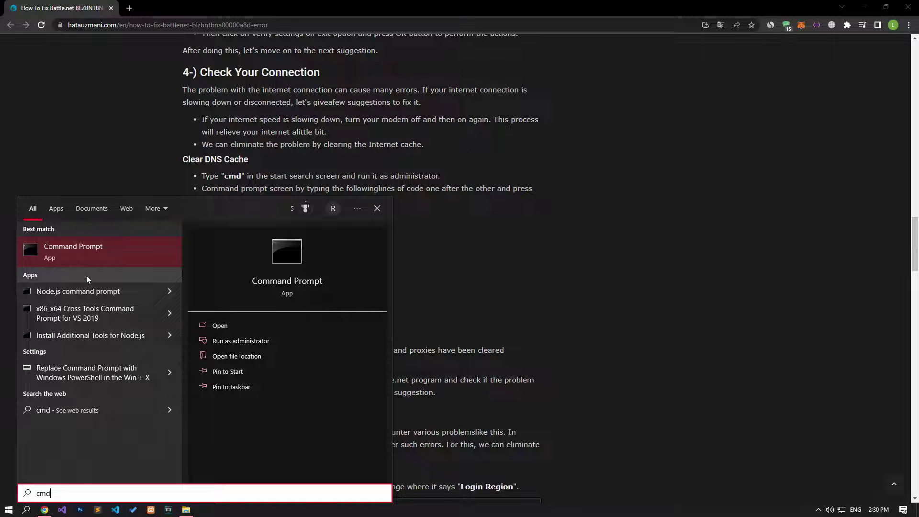
pyautogui.moveTo(167, 98); pyautogui.dragTo(452, 116)
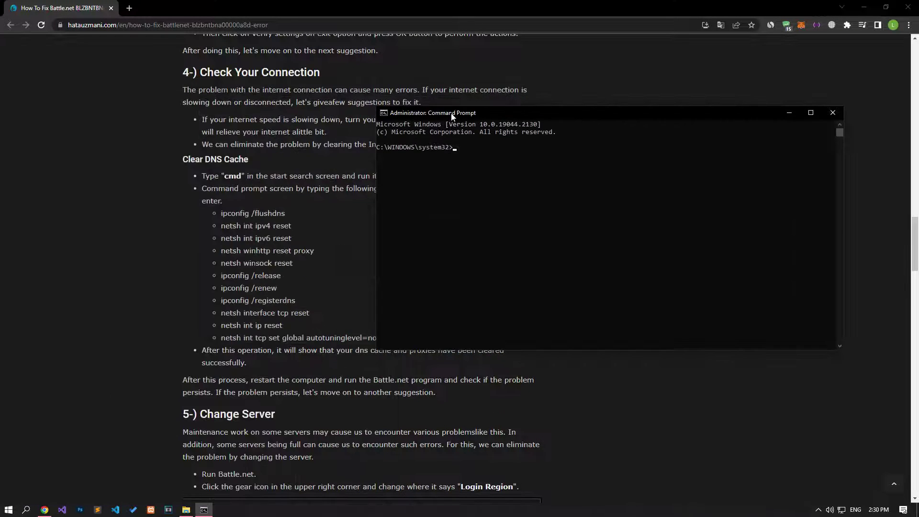
# Copy "ipconfig /flushdns" from the article and run it in Command Prompt
pyautogui.tripleClick(253, 213)
pyautogui.hotkey('ctrl', 'c')
pyautogui.click(470, 216)
pyautogui.hotkey('ctrl', 'v')
pyautogui.press('Return')
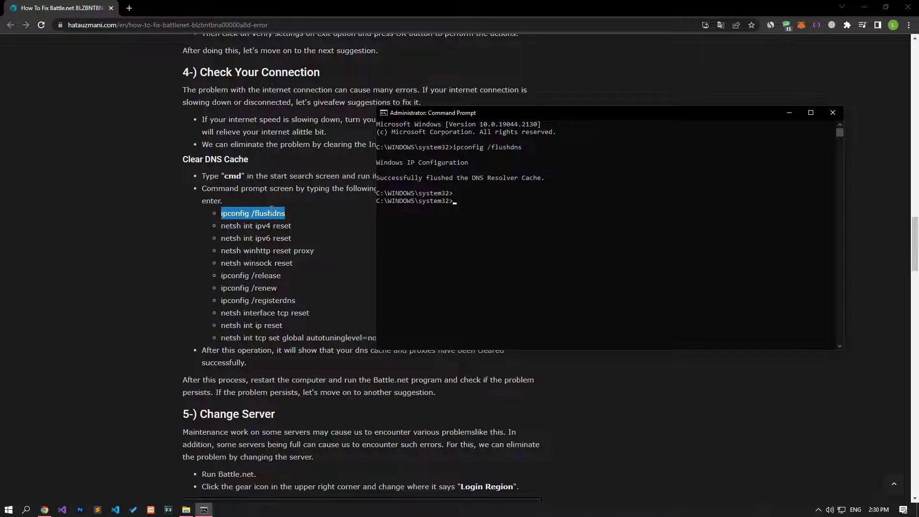
# Copy "netsh int ipv4 reset" and "netsh int ipv6 reset" from the article and run each in Command Prompt
pyautogui.tripleClick(264, 226)
pyautogui.hotkey('ctrl', 'c')
pyautogui.hotkey('alt', 'Tab')
pyautogui.hotkey('ctrl', 'v')
pyautogui.press('Return')
pyautogui.tripleClick(263, 238)
pyautogui.hotkey('ctrl', 'c')
pyautogui.hotkey('alt', 'Tab')
pyautogui.hotkey('ctrl', 'v')
pyautogui.press('Return')
# Copy "netsh winhttp reset proxy" and "netsh winsock reset" from the article and run each in Command Prompt
pyautogui.tripleClick(284, 251)
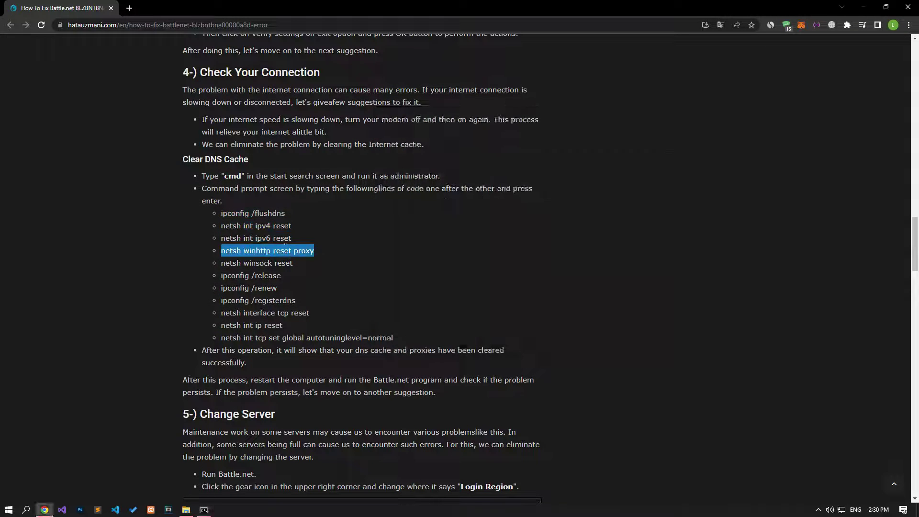
pyautogui.hotkey('ctrl', 'c')
pyautogui.hotkey('alt', 'Tab')
pyautogui.hotkey('ctrl', 'v')
pyautogui.press('Return')
pyautogui.tripleClick(257, 263)
pyautogui.hotkey('ctrl', 'c')
pyautogui.hotkey('alt', 'Tab')
pyautogui.hotkey('ctrl', 'v')
pyautogui.press('Return')
# Copy "ipconfig /release" and "ipconfig /renew" from the article and run each in Command Prompt
pyautogui.tripleClick(251, 275)
pyautogui.hotkey('ctrl', 'c')
pyautogui.hotkey('alt', 'Tab')
pyautogui.hotkey('ctrl', 'v')
pyautogui.press('Return')
pyautogui.tripleClick(249, 287)
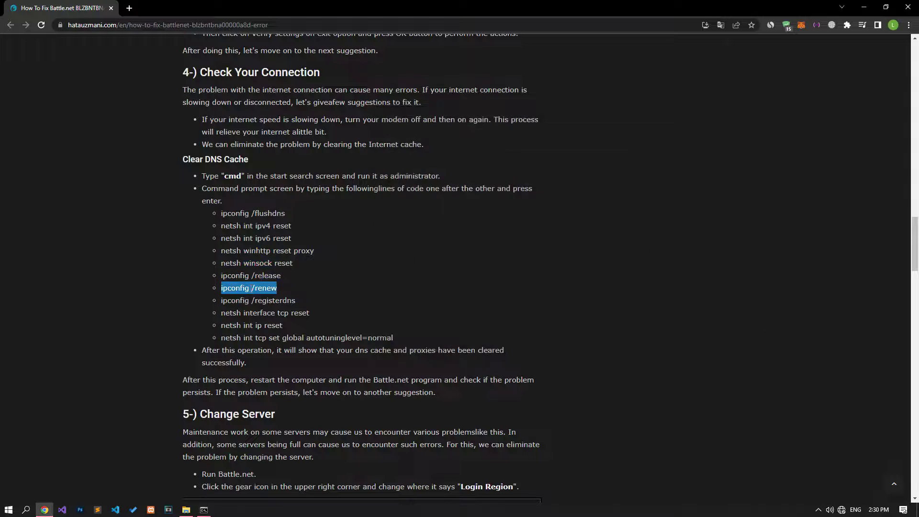
pyautogui.hotkey('ctrl', 'c')
pyautogui.hotkey('alt', 'Tab')
pyautogui.hotkey('ctrl', 'v')
pyautogui.press('Return')
# Copy "ipconfig /registerdns" from the article and run it in Command Prompt
pyautogui.tripleClick(258, 300)
pyautogui.hotkey('ctrl', 'c')
pyautogui.hotkey('alt', 'Tab')
pyautogui.hotkey('ctrl', 'v')
pyautogui.press('Return')
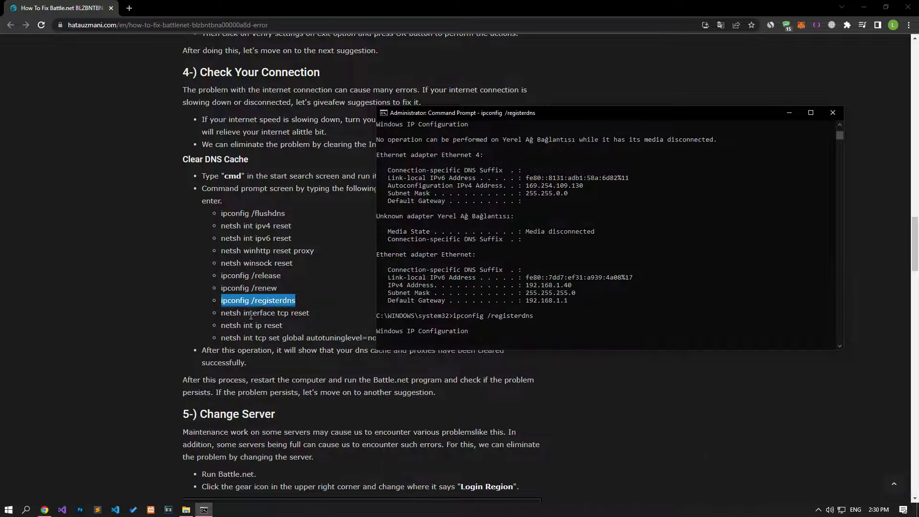
# Copy "netsh interface tcp reset" and "netsh int ip reset" from the article and run each in Command Prompt
pyautogui.tripleClick(251, 314)
pyautogui.hotkey('ctrl', 'c')
pyautogui.hotkey('alt', 'Tab')
pyautogui.hotkey('ctrl', 'v')
pyautogui.press('Return')
pyautogui.tripleClick(252, 325)
pyautogui.hotkey('ctrl', 'c')
pyautogui.hotkey('alt', 'Tab')
pyautogui.hotkey('ctrl', 'v')
pyautogui.press('Return')
# Run "netsh int tcp set global autotuninglevel=normal" from the article in Command Prompt and close the console
pyautogui.tripleClick(253, 337)
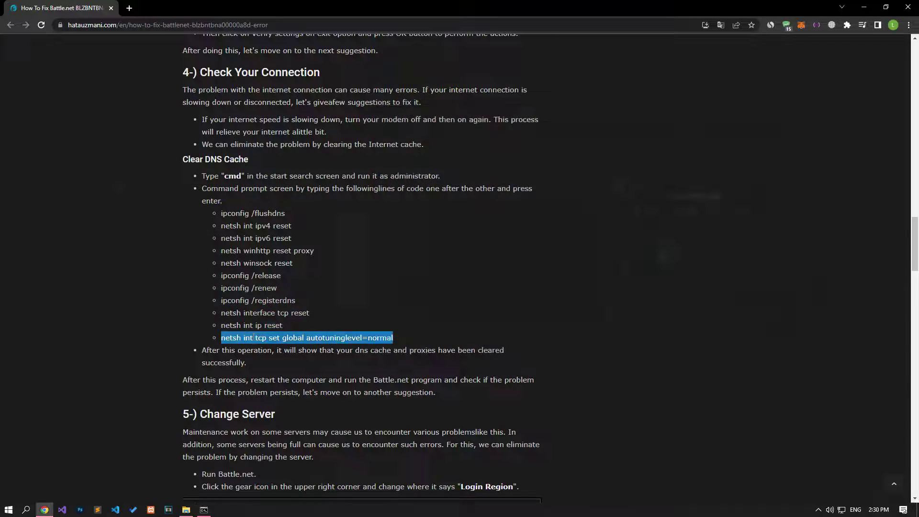
pyautogui.hotkey('ctrl', 'c')
pyautogui.hotkey('alt', 'Tab')
pyautogui.hotkey('ctrl', 'v')
pyautogui.press('Return')
pyautogui.click(416, 343)
pyautogui.click(5, 511)
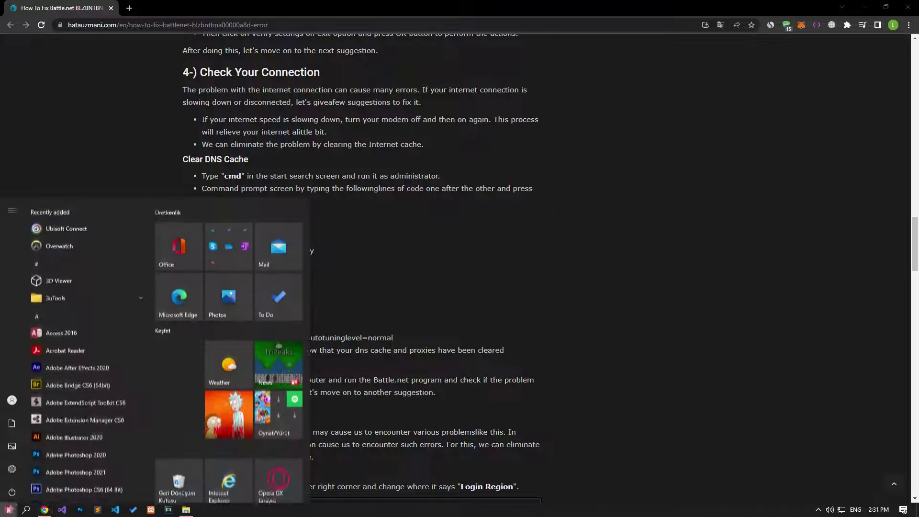
pyautogui.click(12, 493)
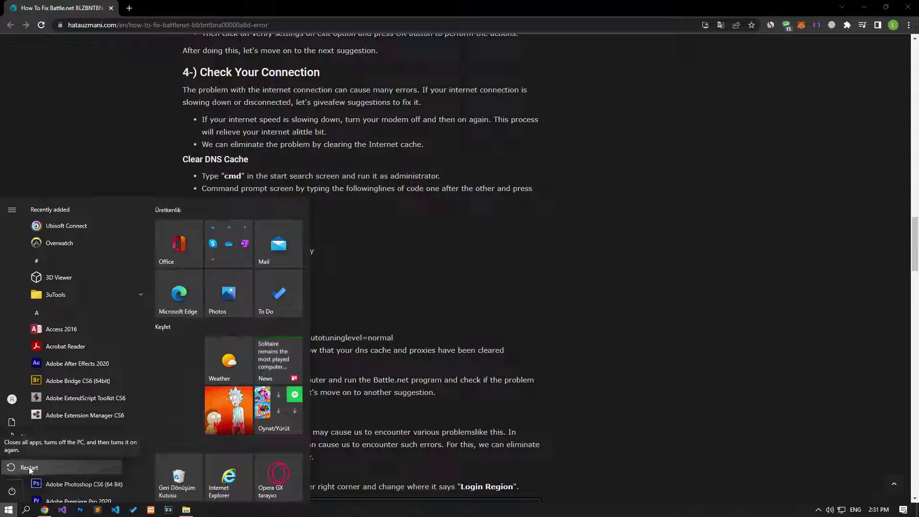
pyautogui.click(468, 292)
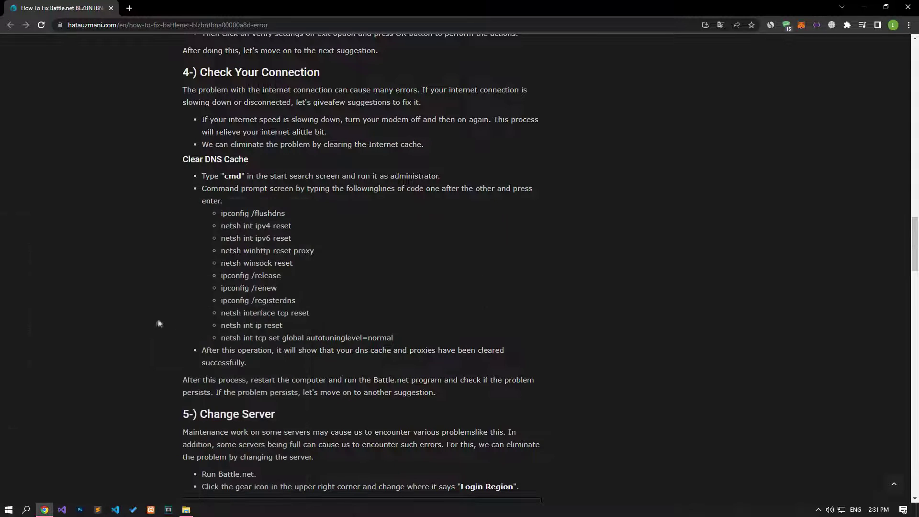
# Launch Battle.net from its shortcut in New folder (3) and set the login region to Americas
pyautogui.scroll(-5, 144, 325)
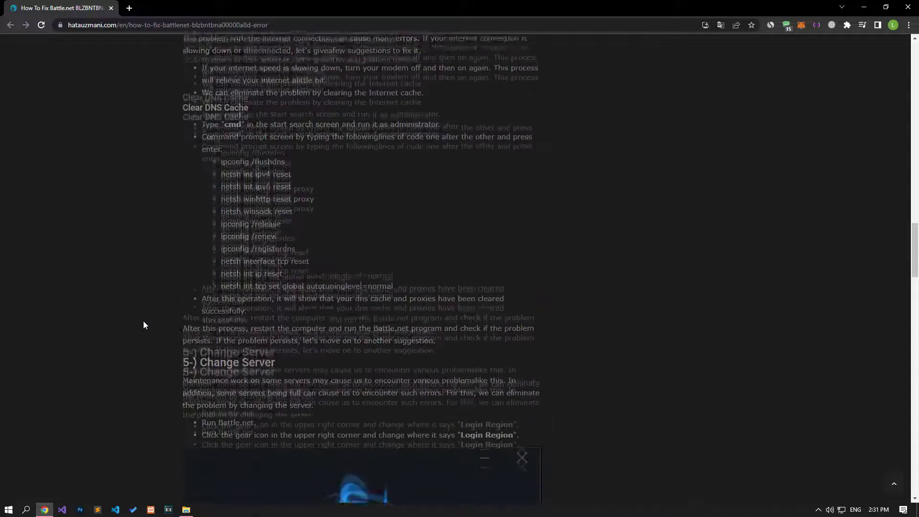
pyautogui.scroll(-2, 144, 325)
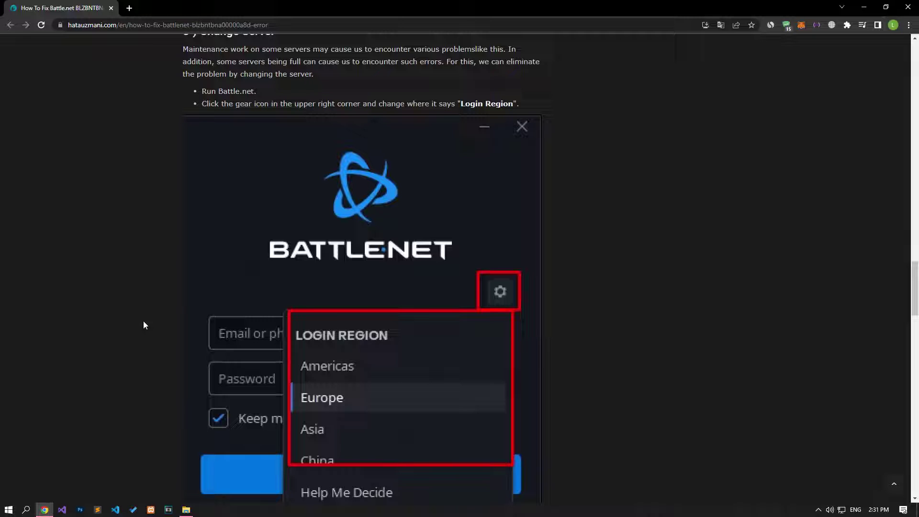
pyautogui.click(186, 510)
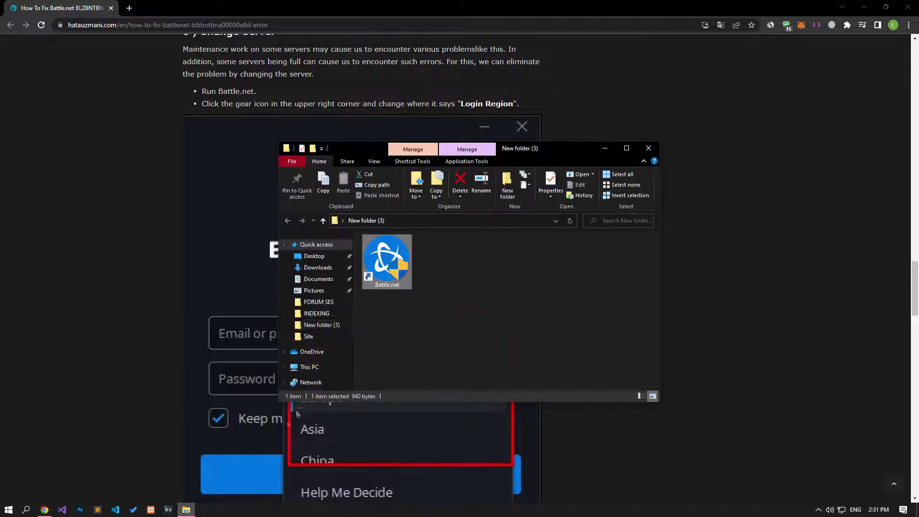
pyautogui.doubleClick(380, 263)
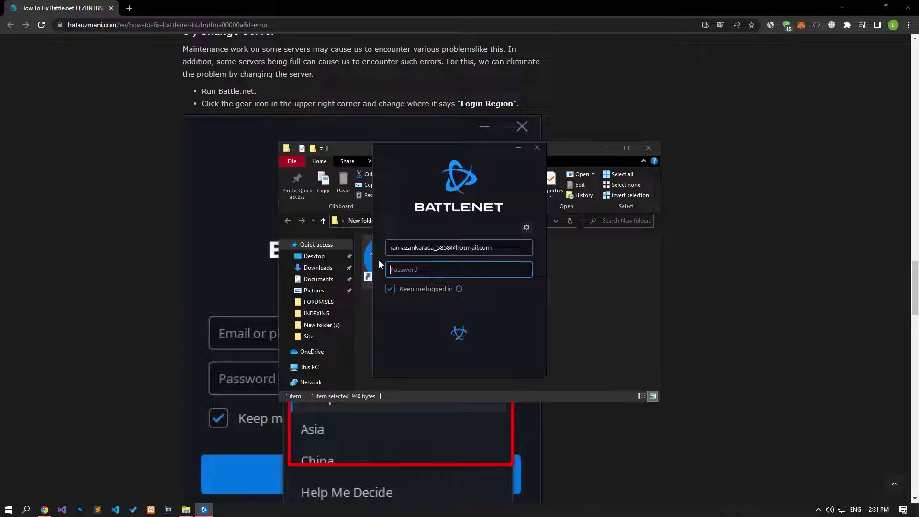
pyautogui.click(604, 149)
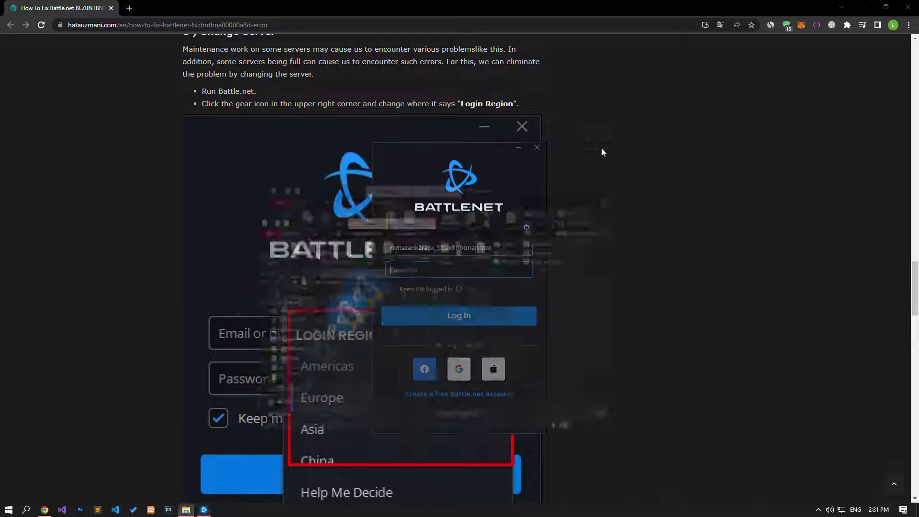
pyautogui.click(526, 227)
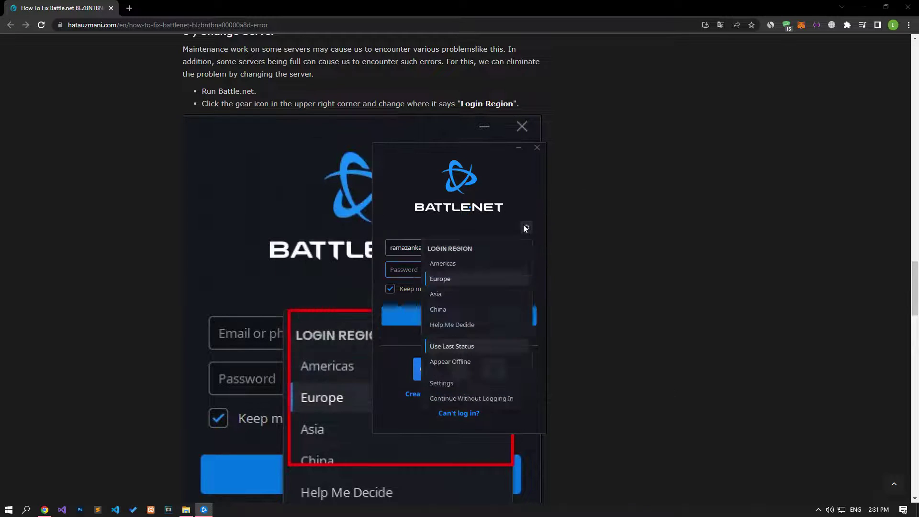
pyautogui.click(447, 267)
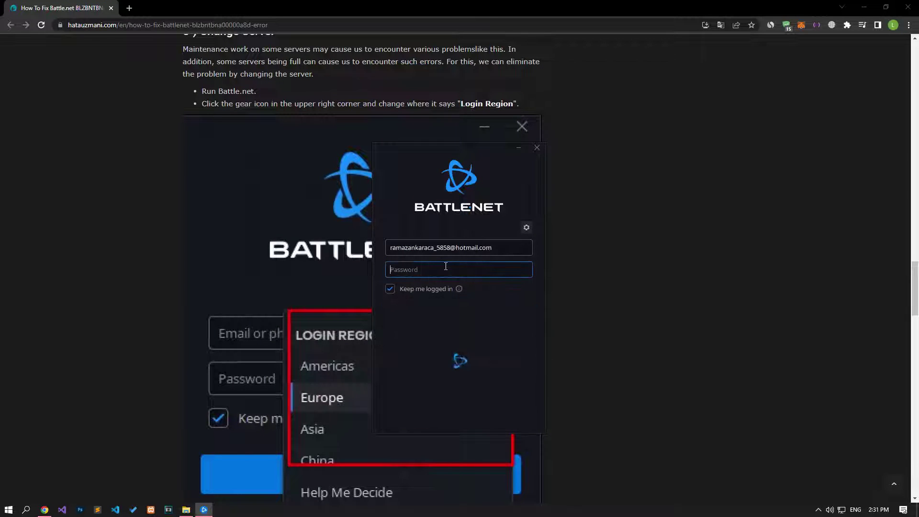
# Try Asia as the Battle.net login region, and set the region to China
pyautogui.click(526, 229)
pyautogui.click(437, 294)
pyautogui.click(526, 228)
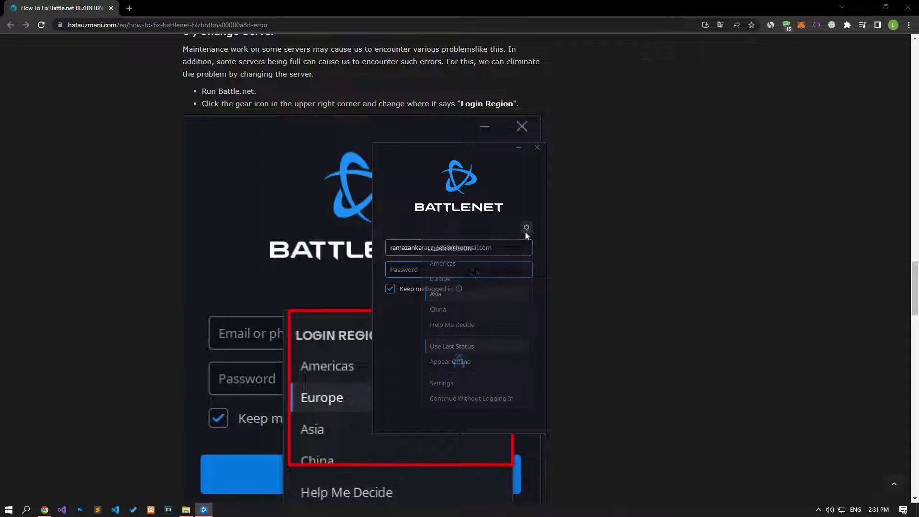
pyautogui.click(447, 308)
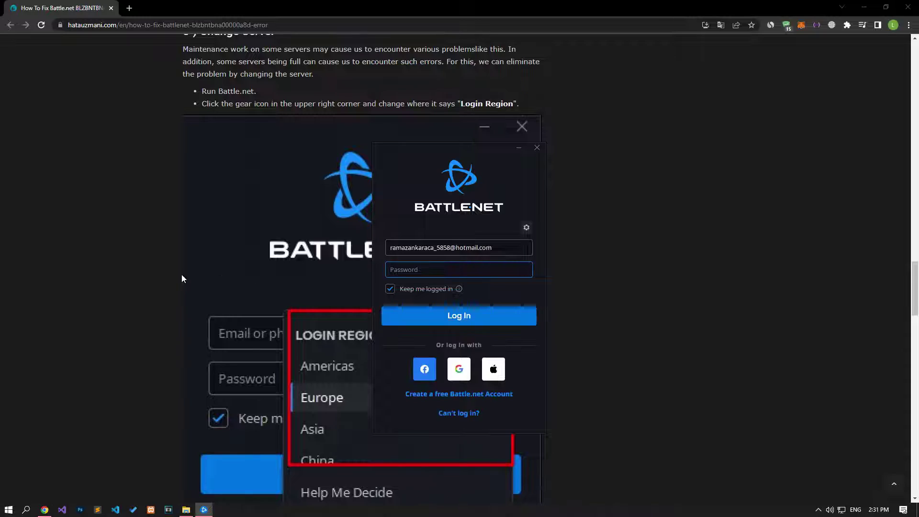
# Bring up the article's Run as Administrator section and exit Battle.net completely, including its background process
pyautogui.scroll(-10, 182, 278)
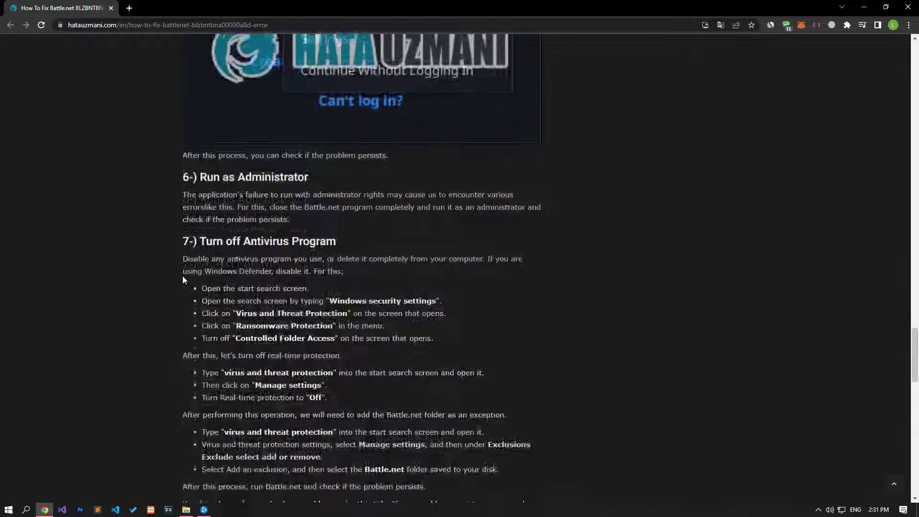
pyautogui.scroll(-2, 182, 277)
pyautogui.click(205, 509)
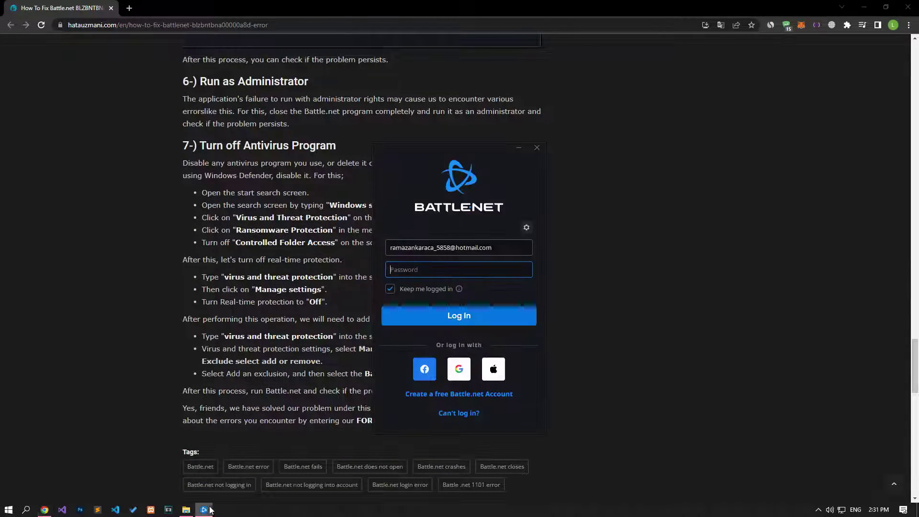
pyautogui.click(818, 510)
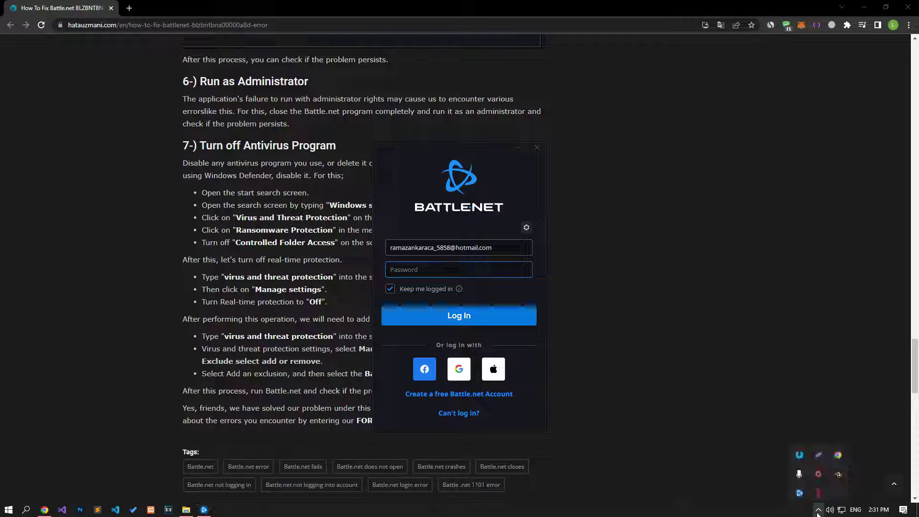
pyautogui.rightClick(802, 492)
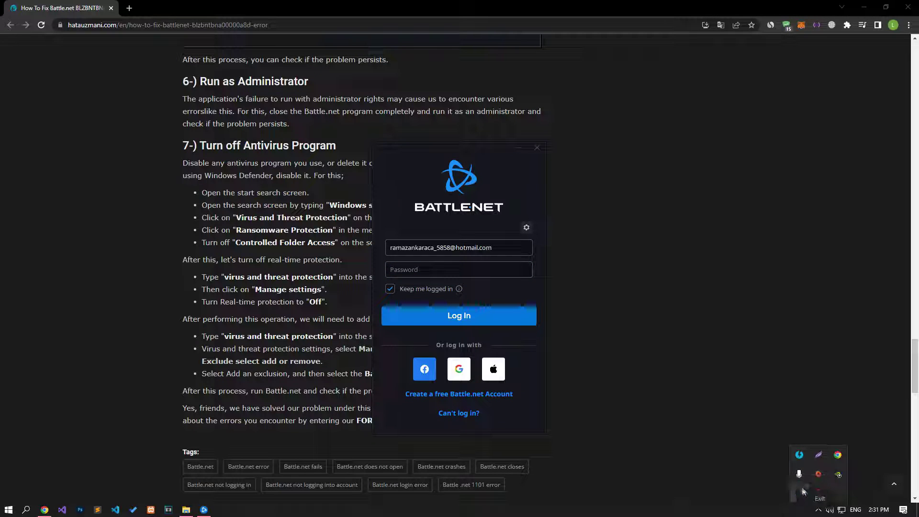
pyautogui.click(820, 500)
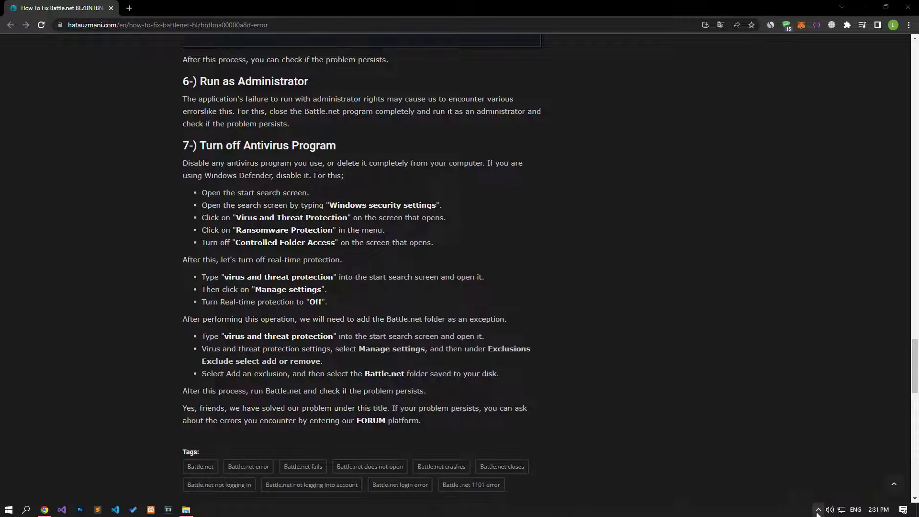
# Set the Battle.net shortcut in New folder (3) to run as an administrator through its compatibility properties
pyautogui.click(186, 509)
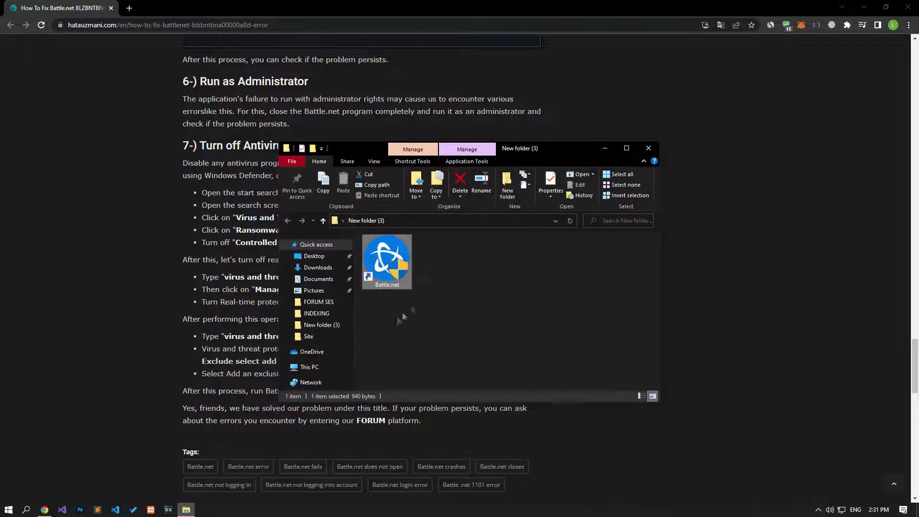
pyautogui.rightClick(382, 252)
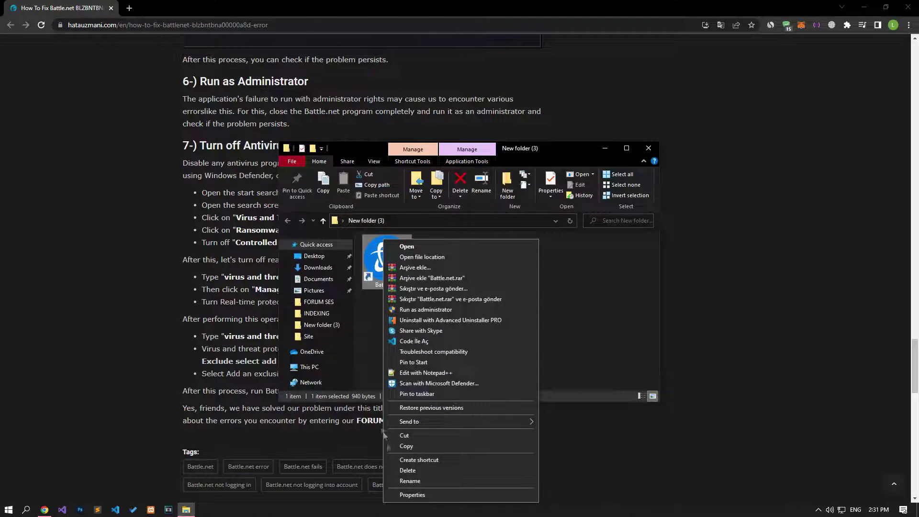
pyautogui.click(411, 495)
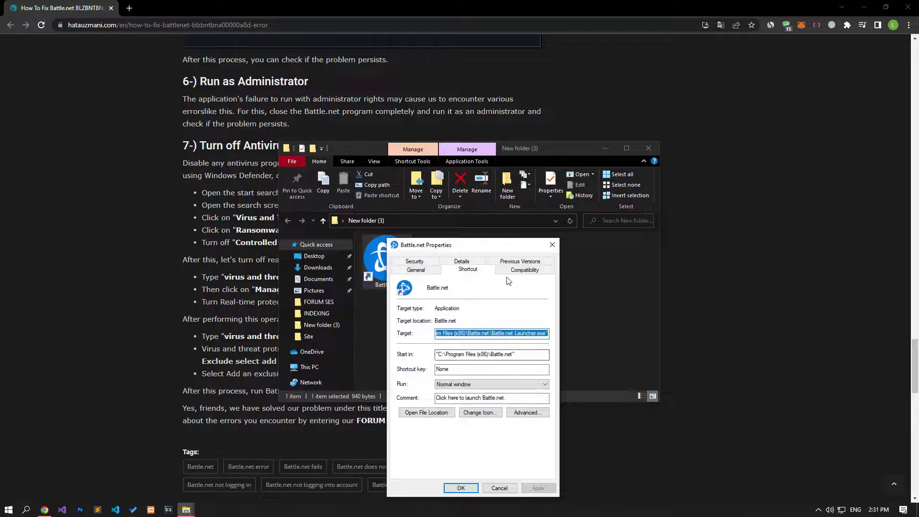
pyautogui.click(508, 275)
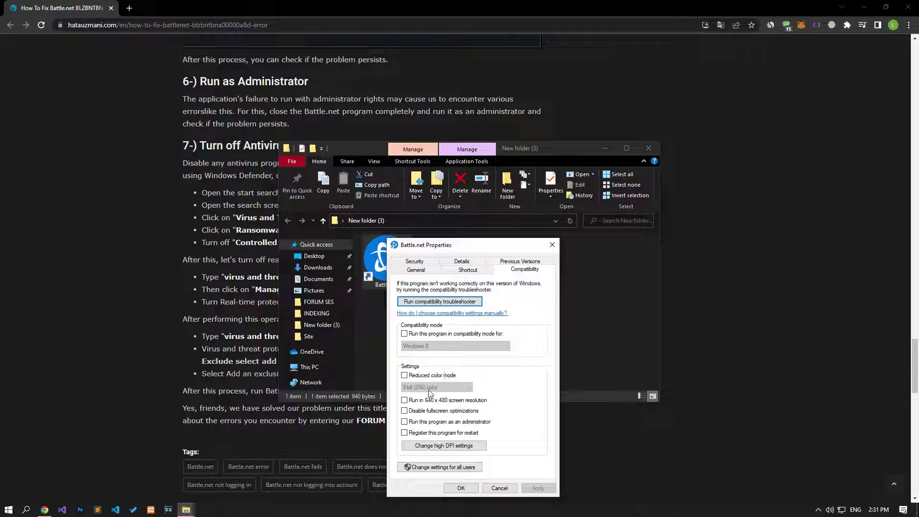
pyautogui.click(405, 422)
pyautogui.click(467, 490)
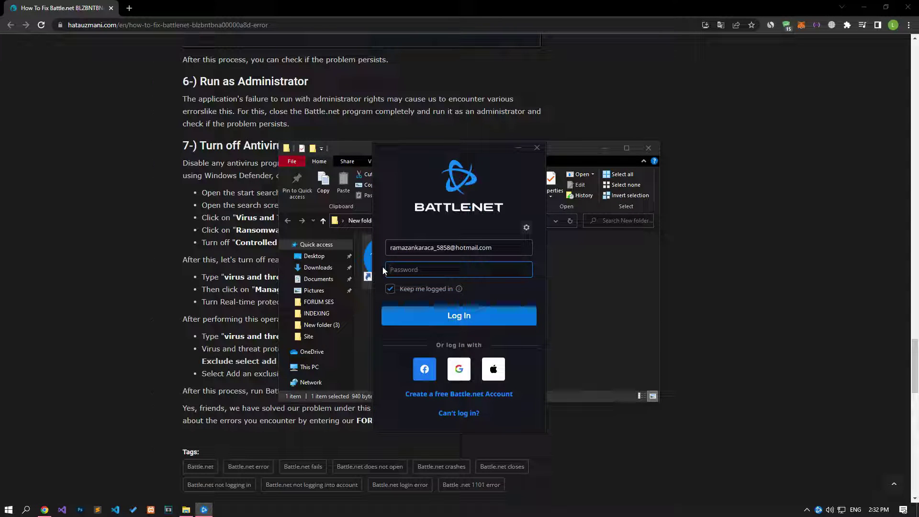
# Exit the running Battle.net completely, including its background process, and minimize the New folder (3) window
pyautogui.moveTo(819, 509); pyautogui.dragTo(801, 493)
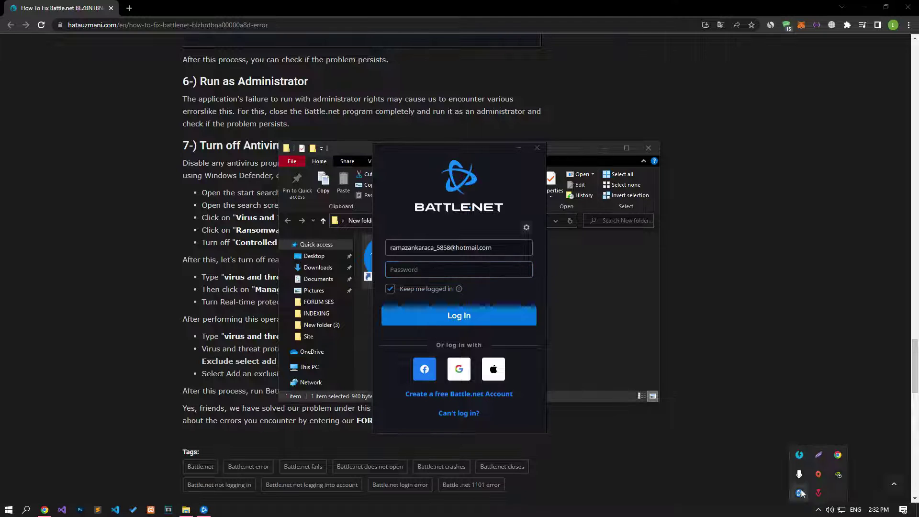
pyautogui.rightClick(800, 493)
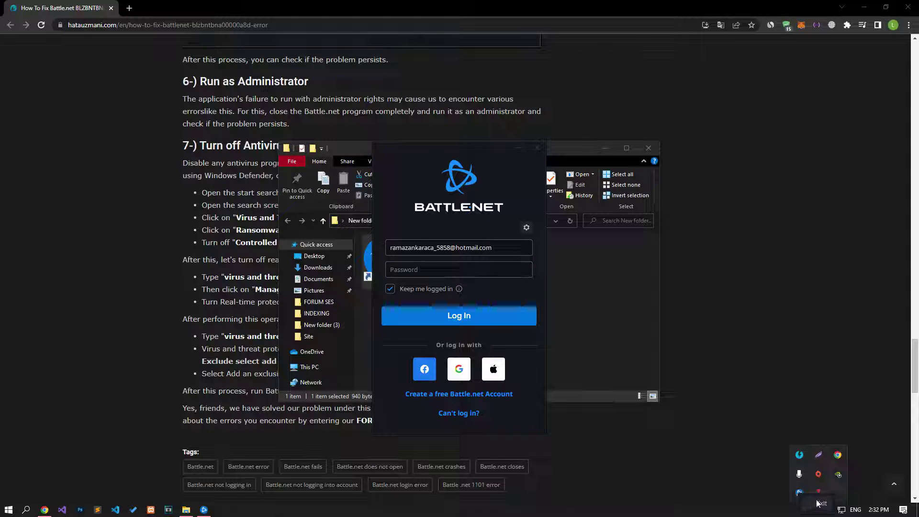
pyautogui.click(821, 504)
pyautogui.click(537, 315)
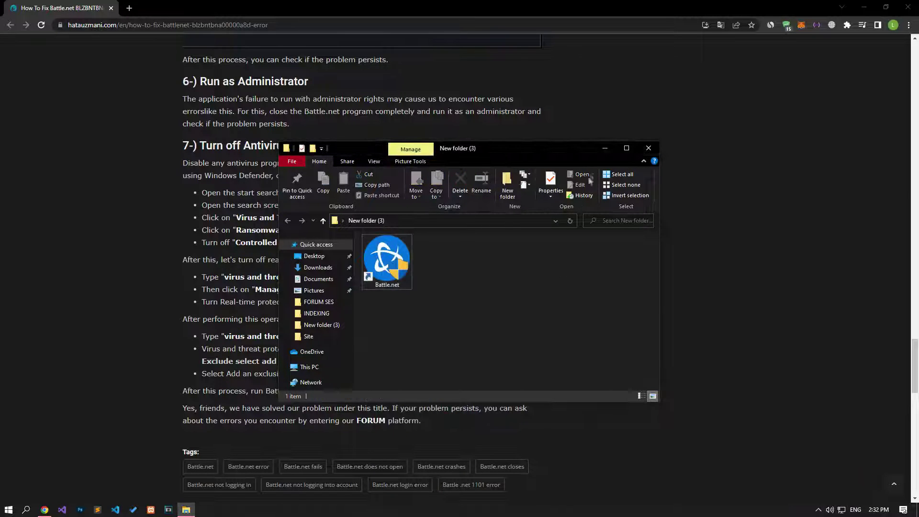
pyautogui.click(603, 150)
# Search Windows for "vir" and open the management settings of Virus & threat protection
pyautogui.click(9, 509)
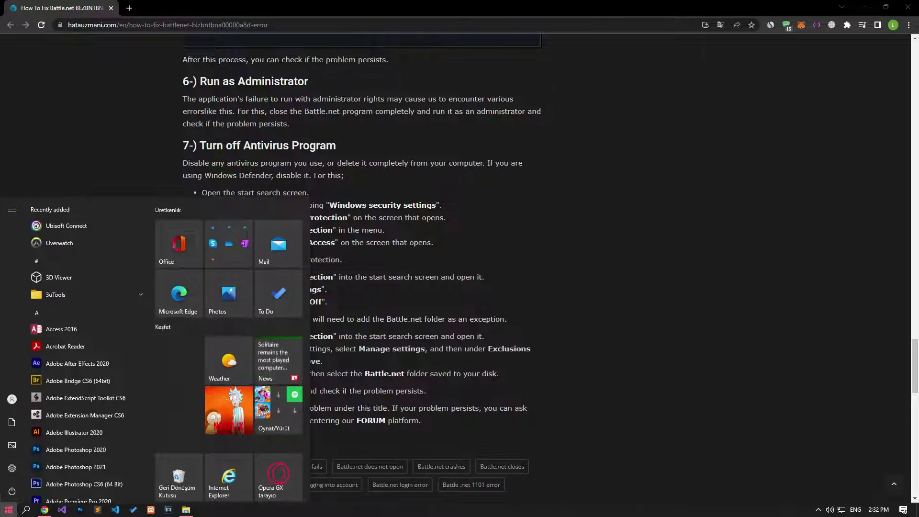
pyautogui.write('vir')
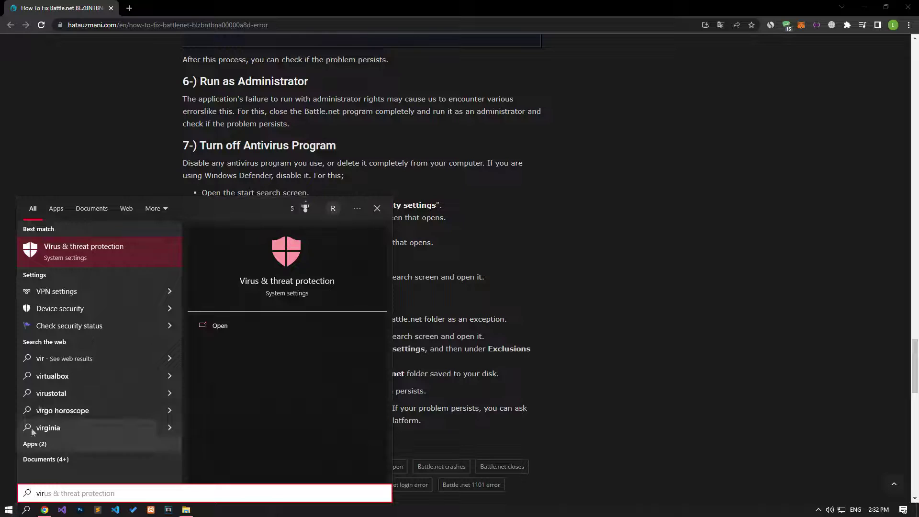
pyautogui.click(68, 252)
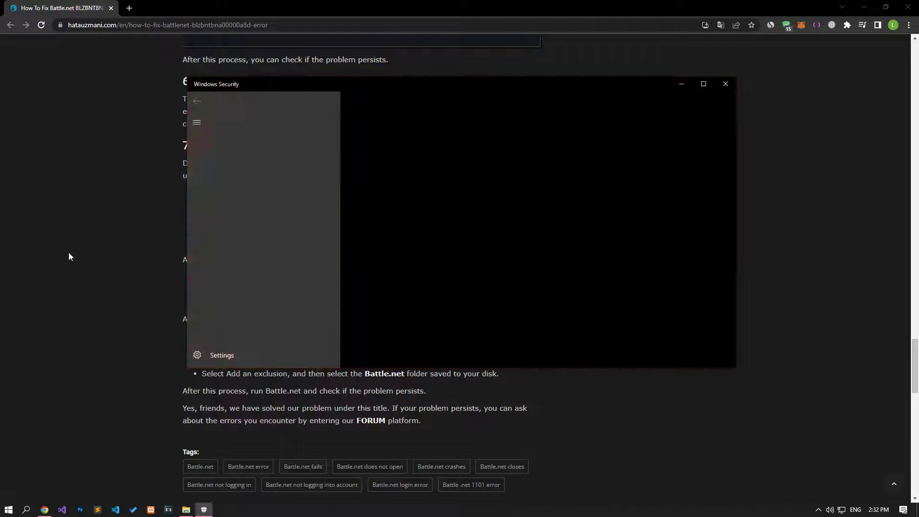
pyautogui.scroll(-3, 378, 278)
pyautogui.click(386, 282)
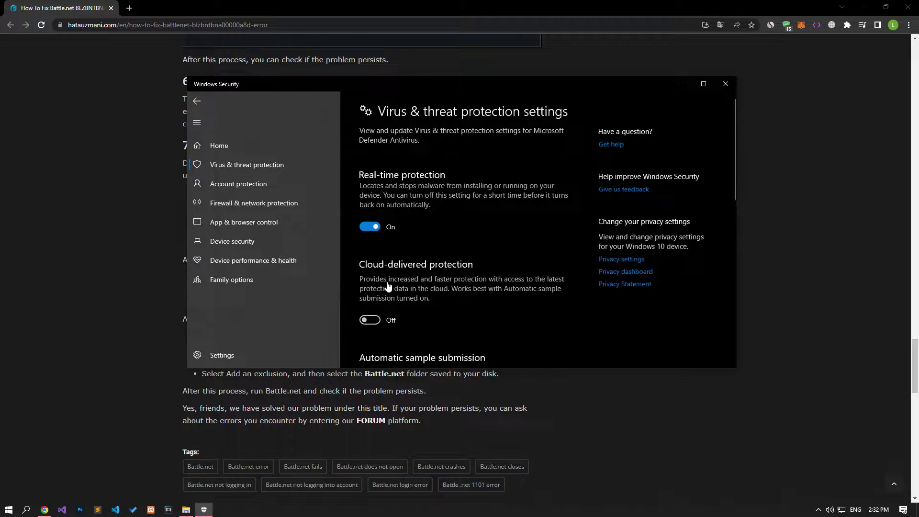
# Check that Controlled folder access is off under Ransomware protection, and turn off Real-time protection
pyautogui.scroll(-6, 388, 280)
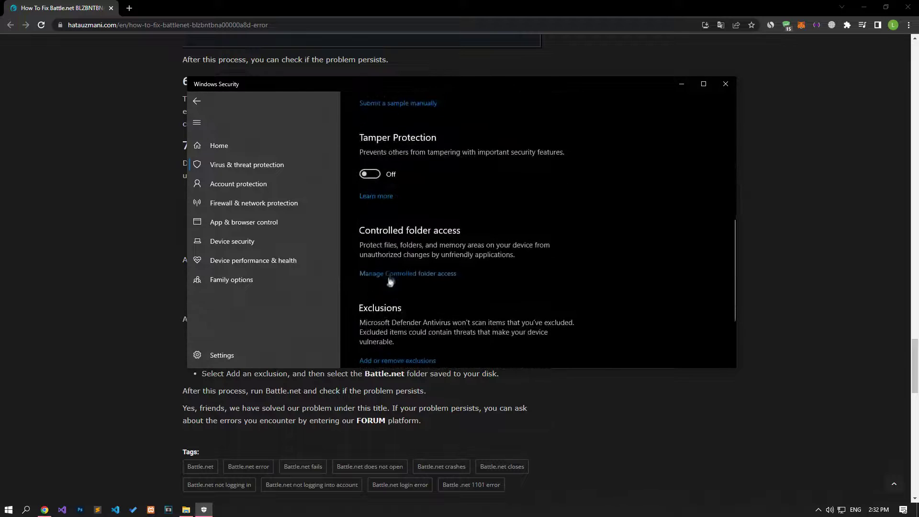
pyautogui.click(390, 273)
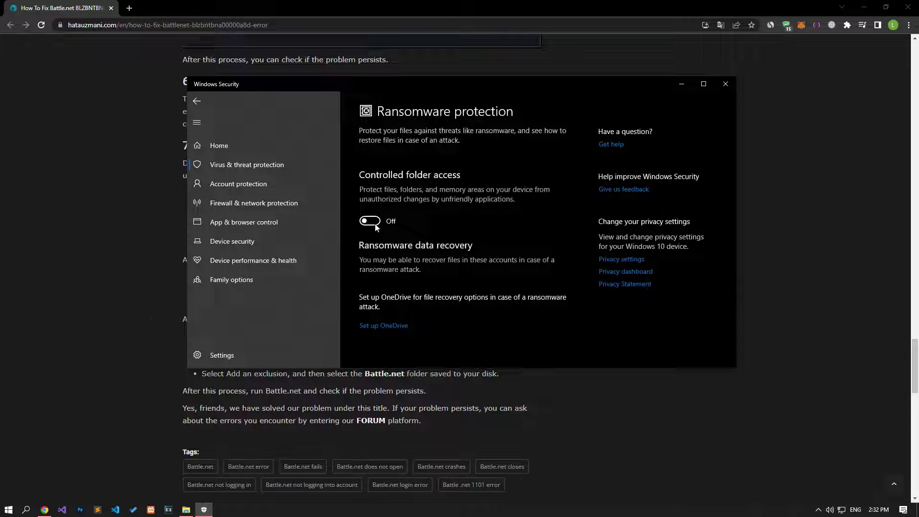
pyautogui.click(200, 102)
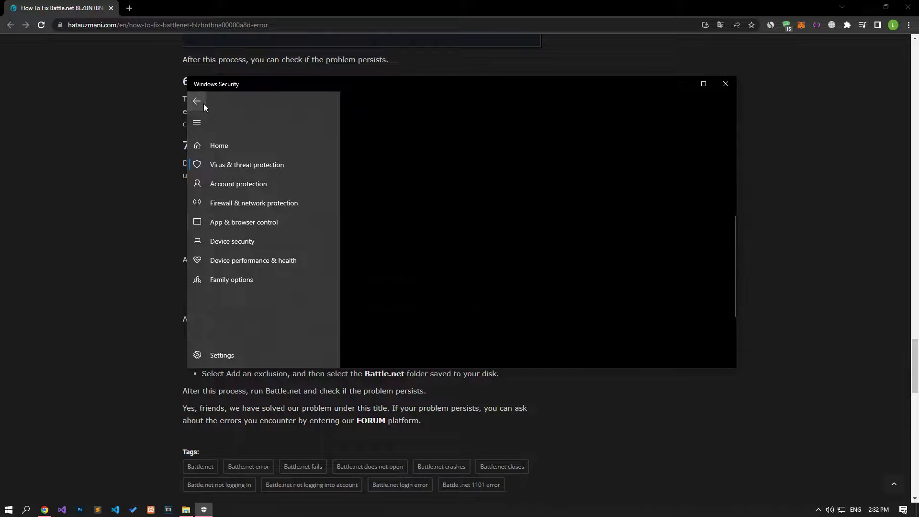
pyautogui.scroll(6, 394, 235)
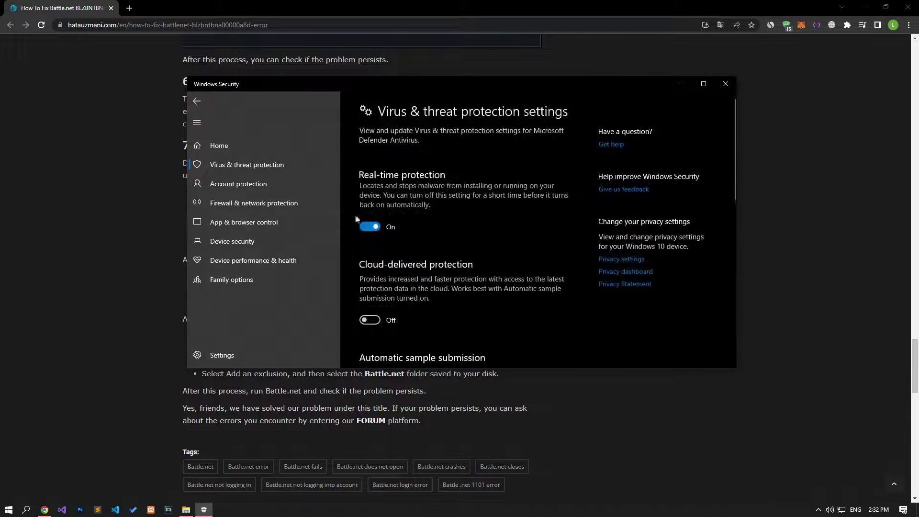
# Add the folder C:\Program Files (x86)\Battle.net to the Microsoft Defender Antivirus exclusions
pyautogui.scroll(-6, 384, 233)
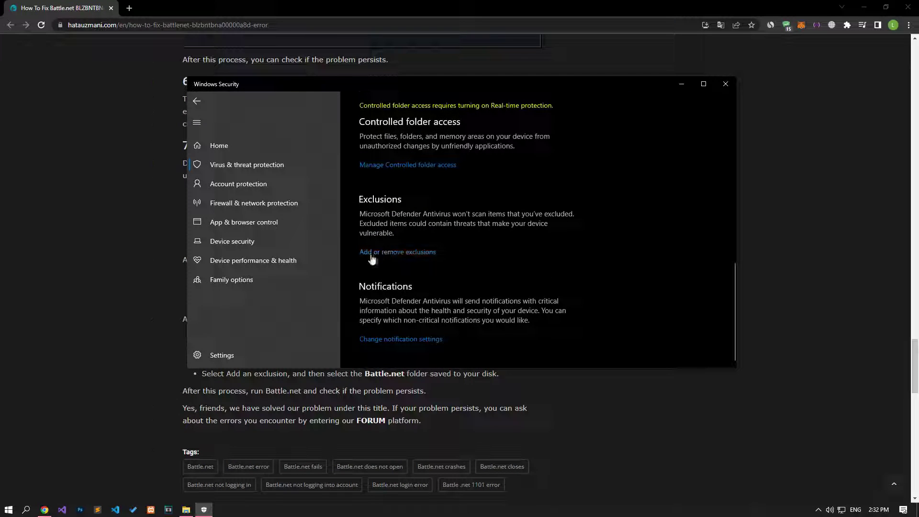
pyautogui.click(385, 254)
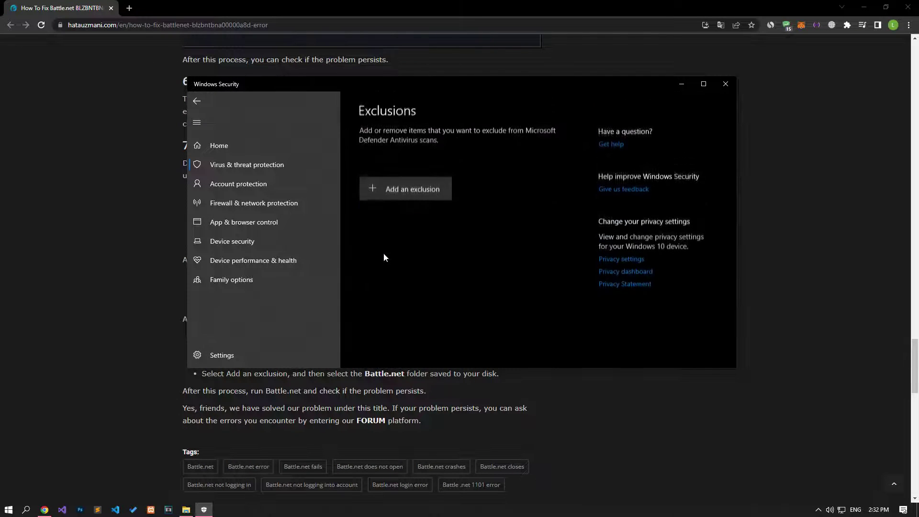
pyautogui.click(408, 193)
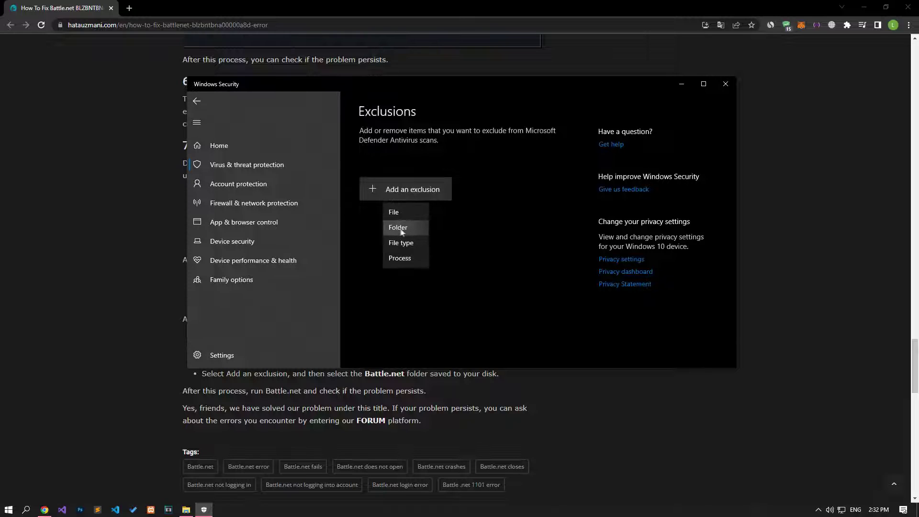
pyautogui.click(400, 229)
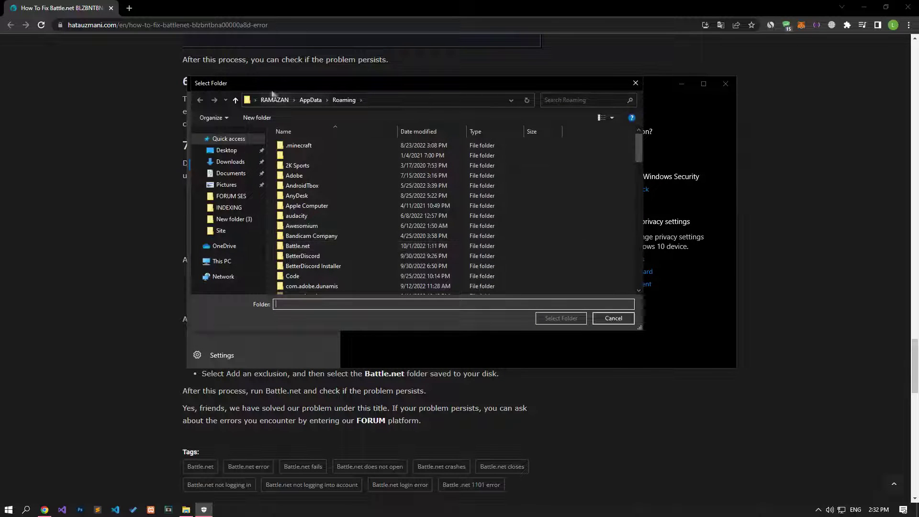
pyautogui.click(222, 261)
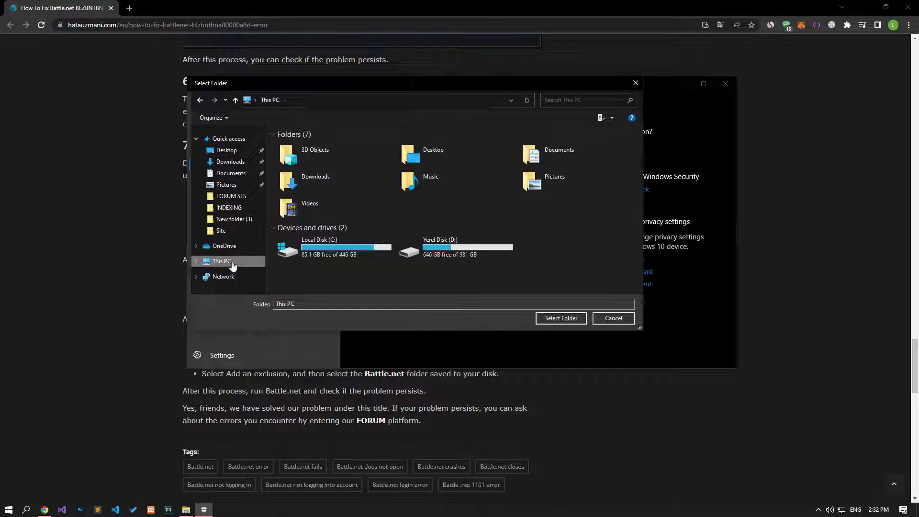
pyautogui.click(338, 253)
pyautogui.doubleClick(338, 253)
pyautogui.scroll(-3, 335, 251)
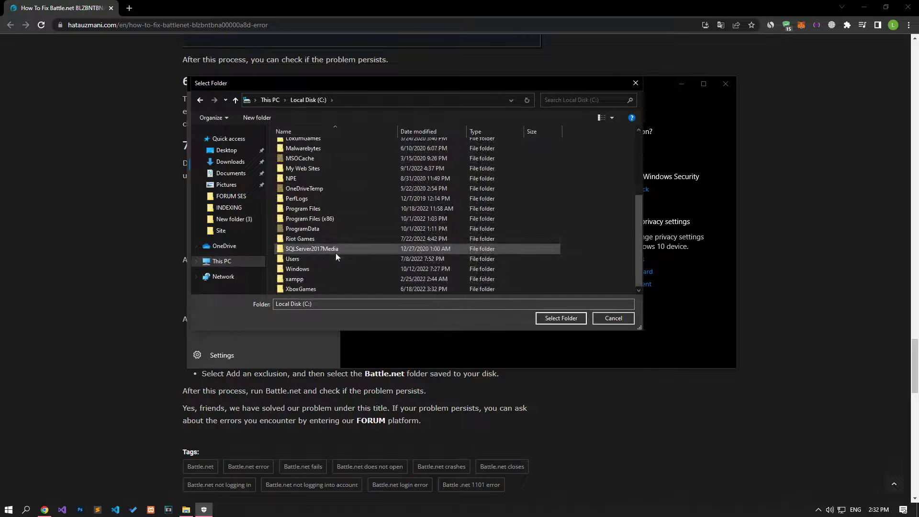
pyautogui.click(329, 220)
pyautogui.doubleClick(329, 220)
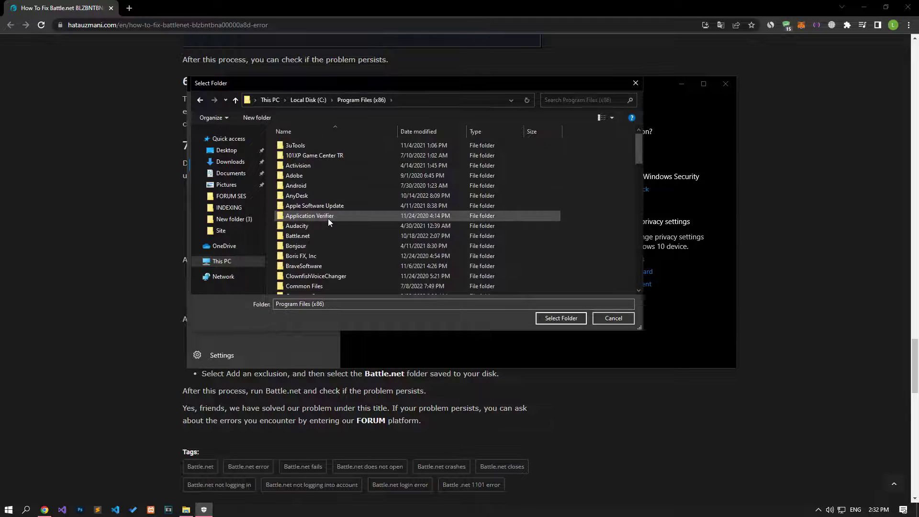
pyautogui.click(381, 236)
pyautogui.click(559, 318)
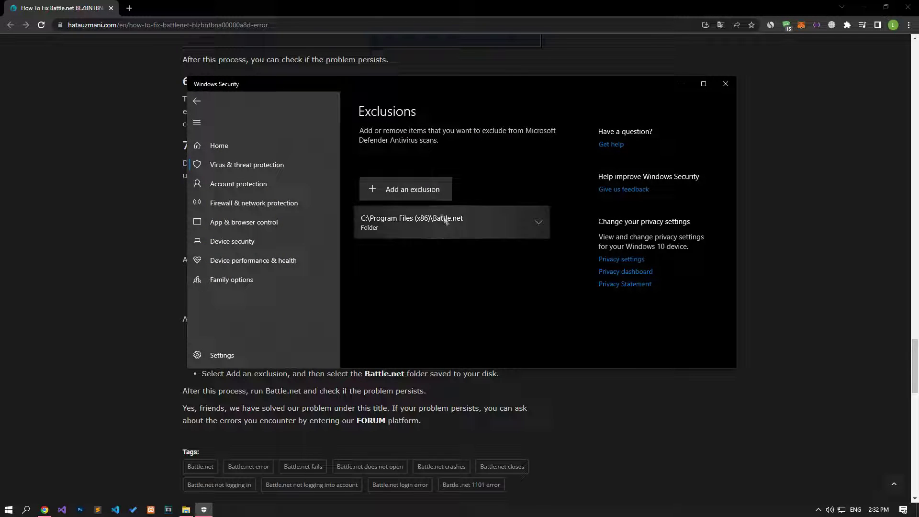
# Start another folder exclusion, and copy the path of the %localappdata% folder found through Windows search
pyautogui.click(411, 189)
pyautogui.click(406, 223)
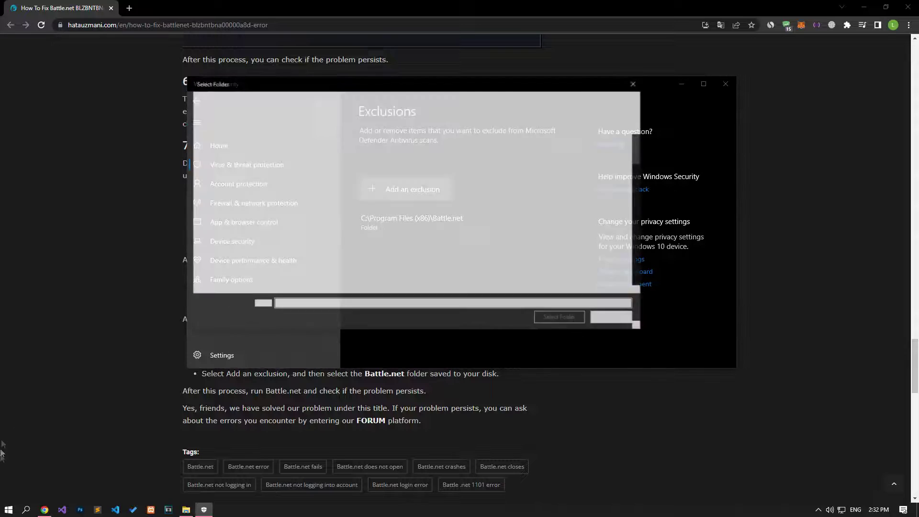
pyautogui.press('super')
pyautogui.write('%l')
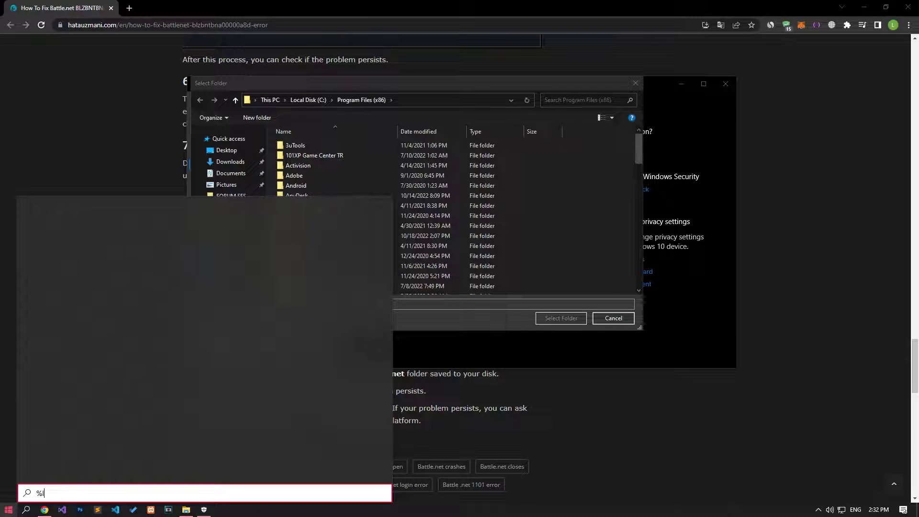
pyautogui.write('ocalappdata')
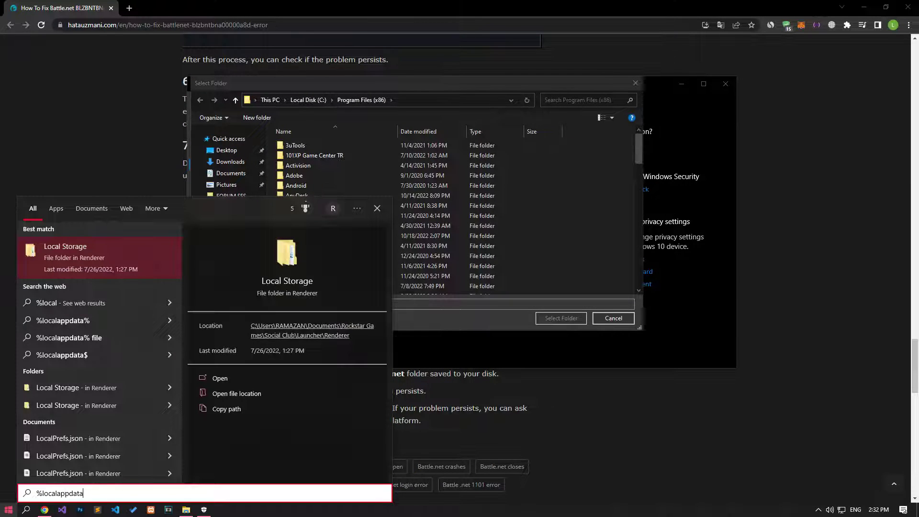
pyautogui.write('%')
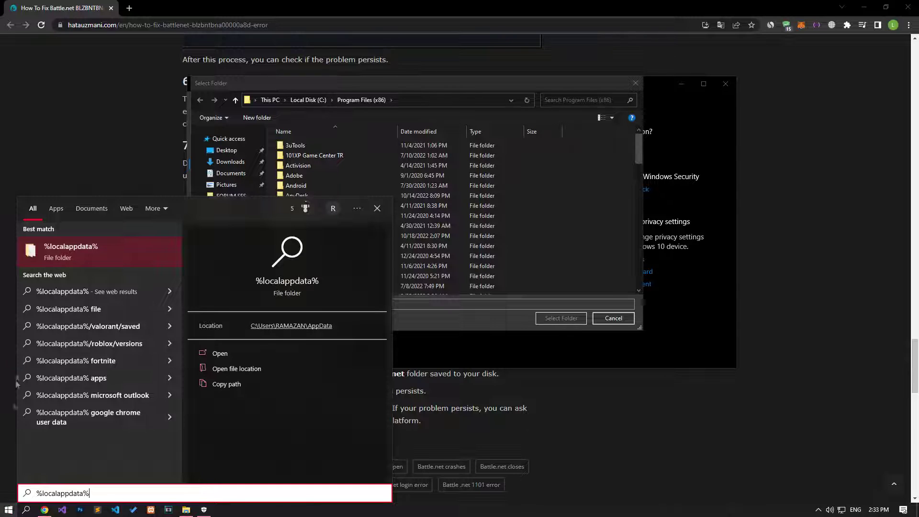
pyautogui.click(53, 255)
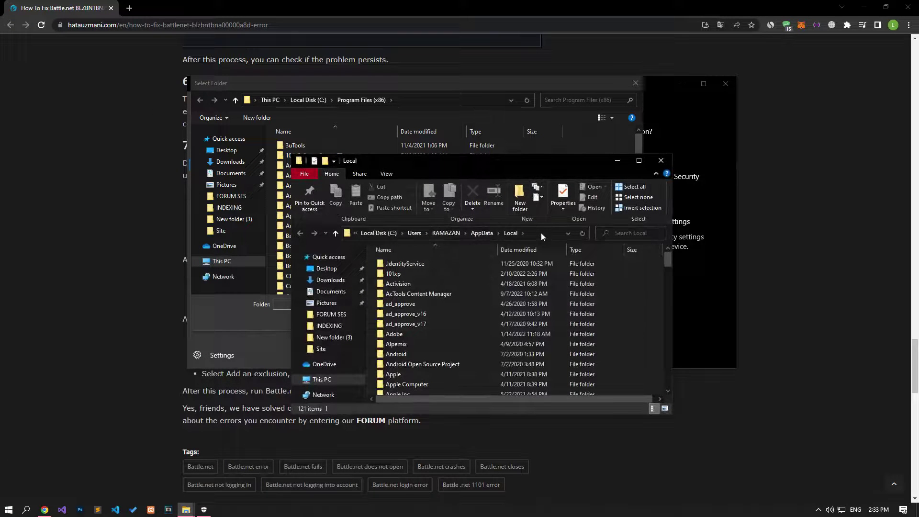
pyautogui.click(543, 235)
pyautogui.rightClick(439, 233)
pyautogui.click(468, 265)
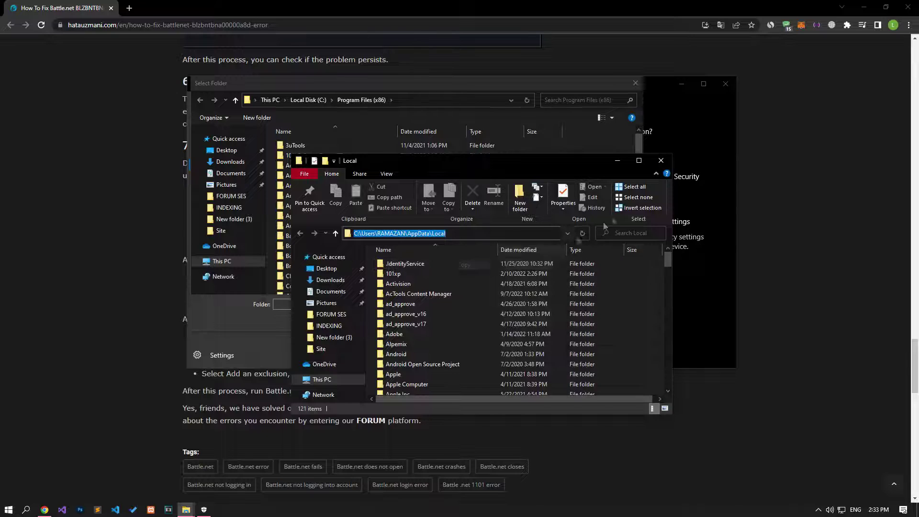
pyautogui.click(619, 161)
# Go to the copied AppData\Local path in the folder selection and add its Battle.net folder to the exclusions
pyautogui.click(423, 100)
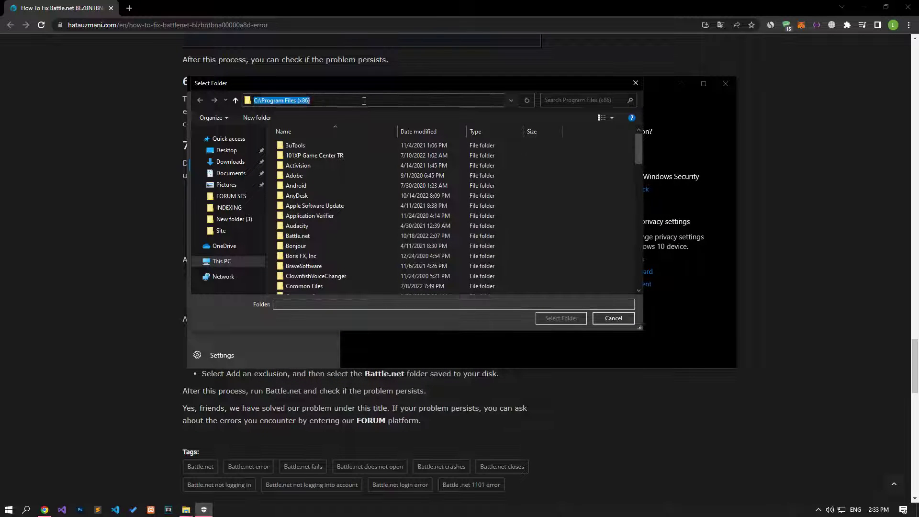
pyautogui.rightClick(356, 100)
pyautogui.click(376, 140)
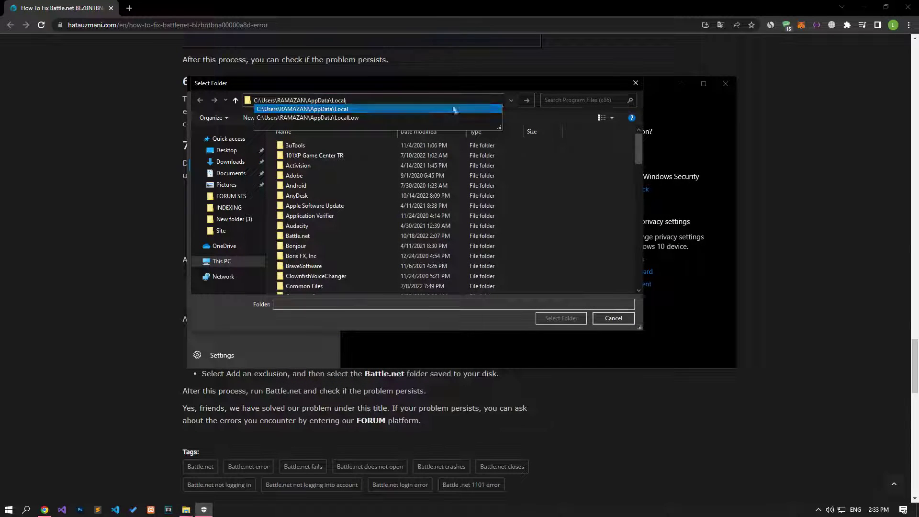
pyautogui.click(527, 100)
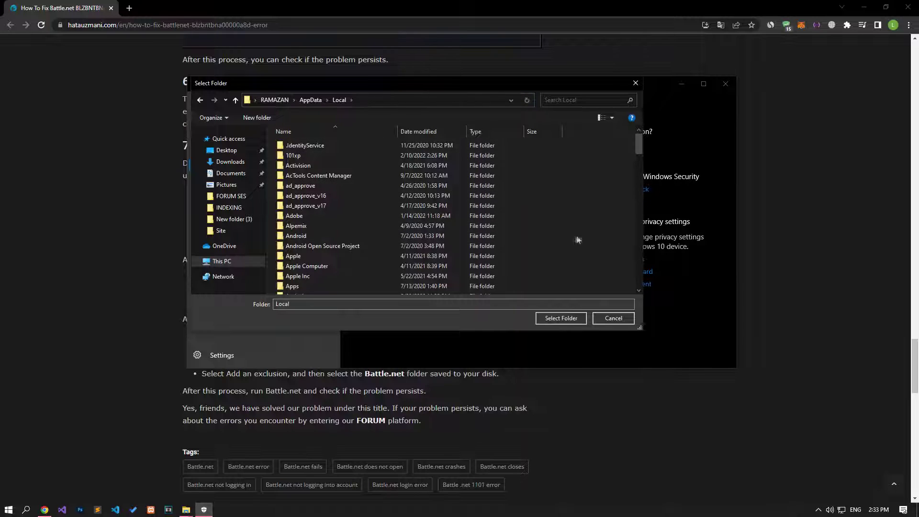
pyautogui.press('b')
pyautogui.click(316, 153)
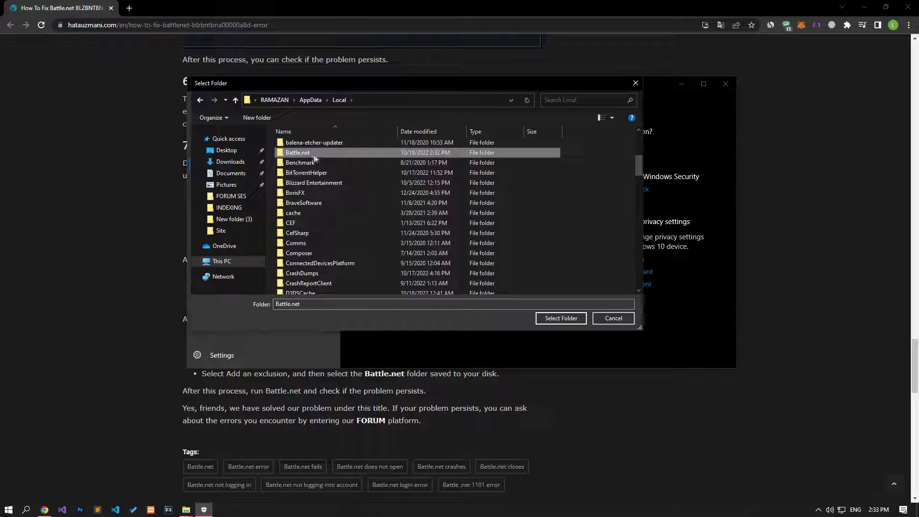
pyautogui.click(561, 318)
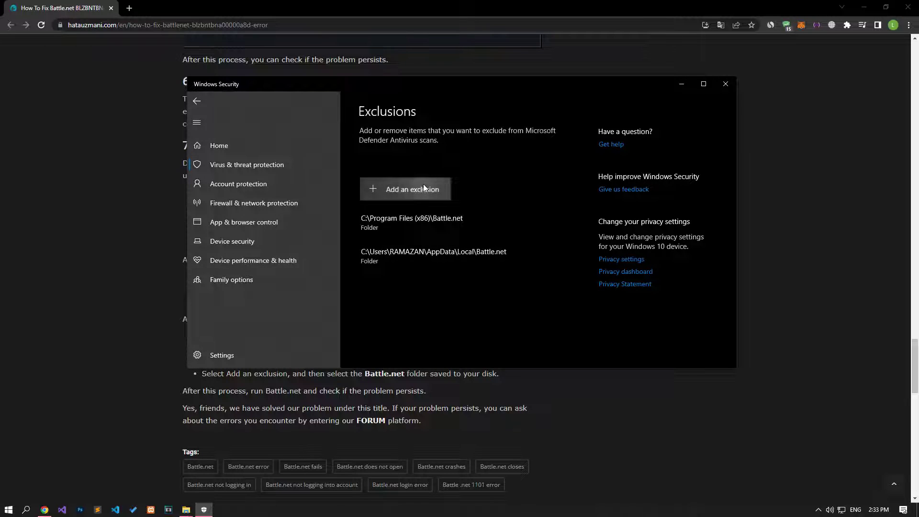
# Add the Battle.net folder in AppData\Roaming to the Microsoft Defender Antivirus exclusions
pyautogui.click(424, 189)
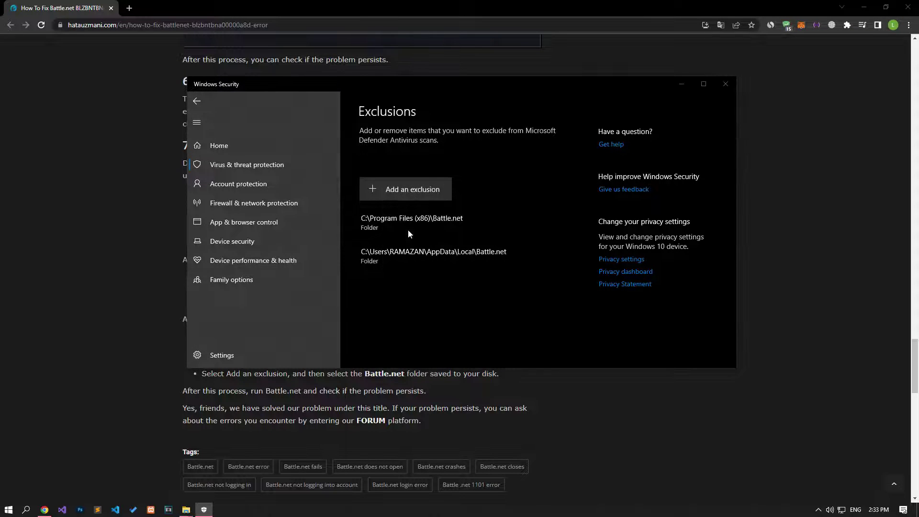
pyautogui.rightClick(381, 103)
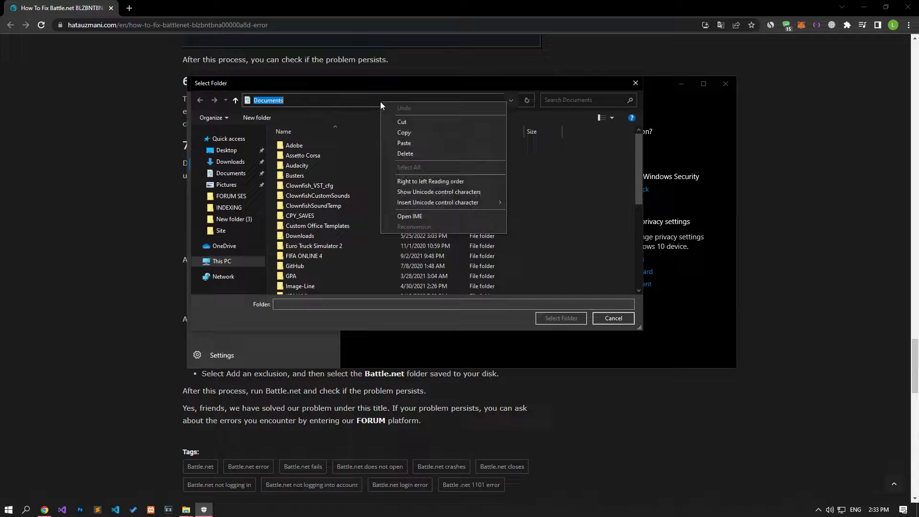
pyautogui.click(498, 137)
pyautogui.click(527, 101)
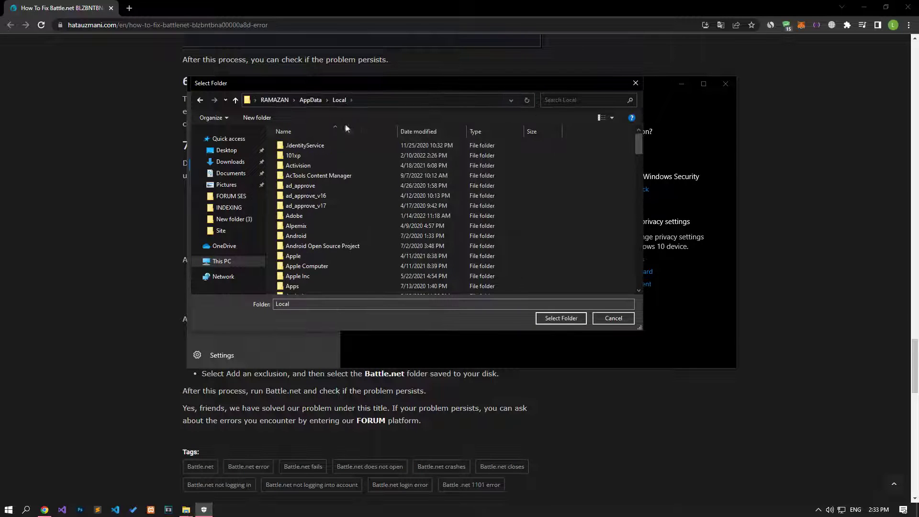
pyautogui.click(310, 100)
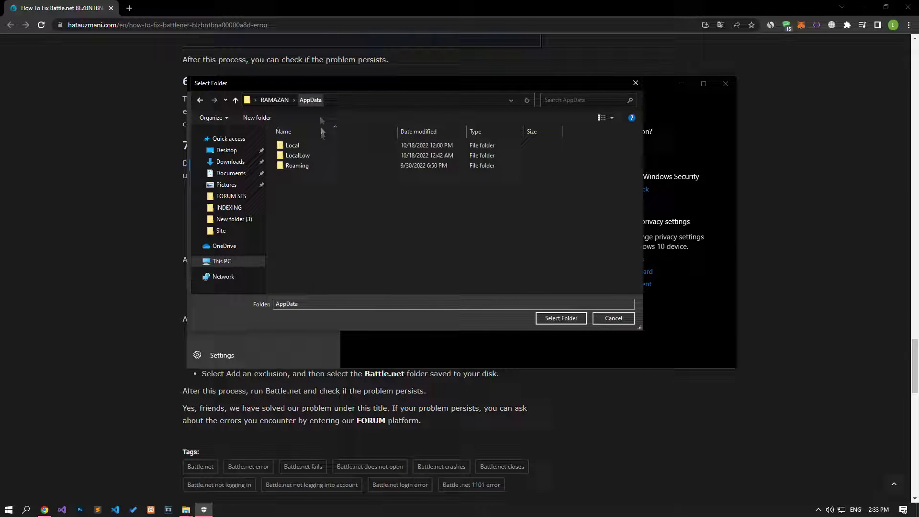
pyautogui.doubleClick(298, 166)
pyautogui.press('b')
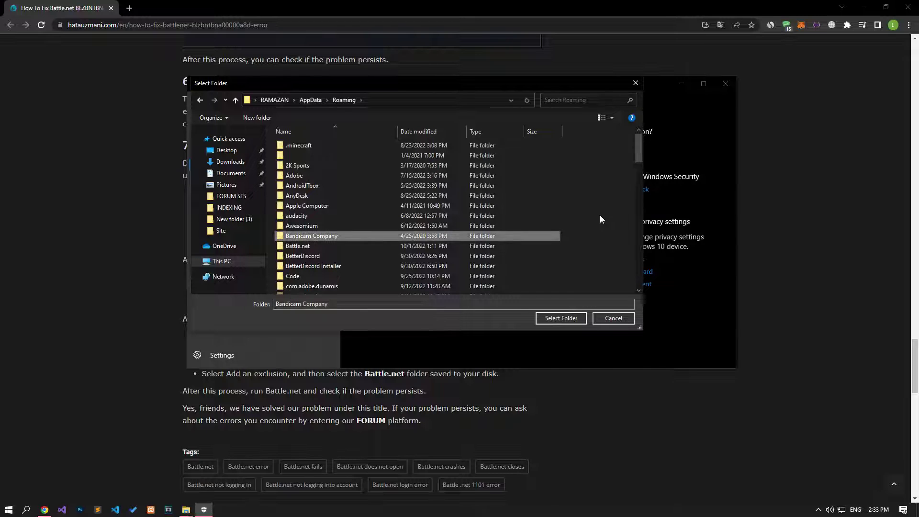
pyautogui.click(305, 258)
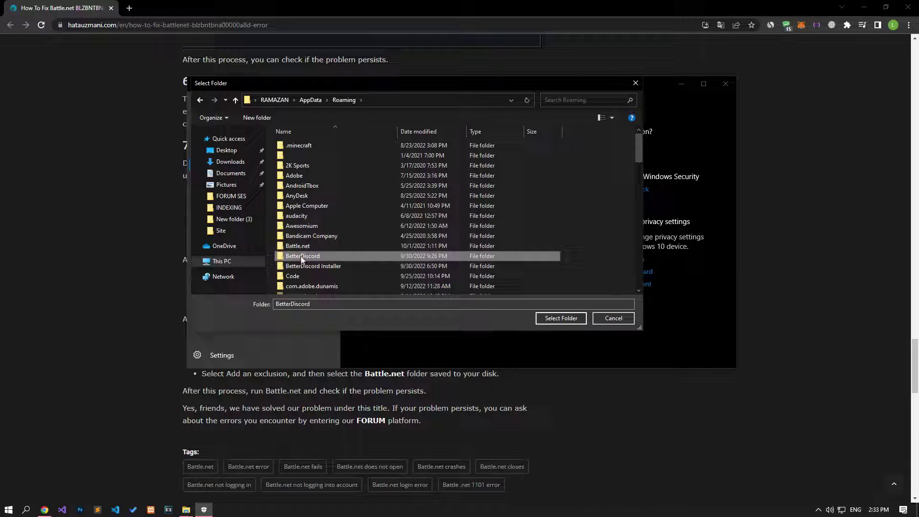
pyautogui.click(293, 266)
pyautogui.press('b')
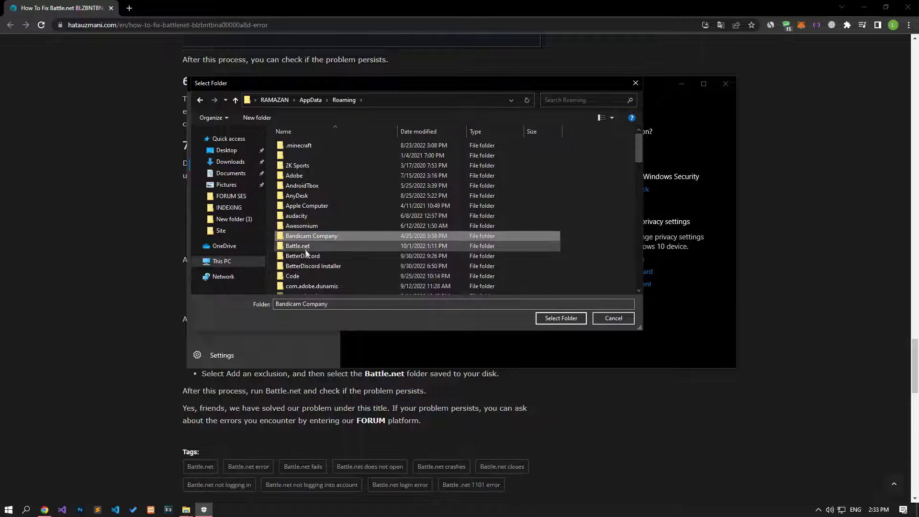
pyautogui.click(307, 247)
pyautogui.click(555, 320)
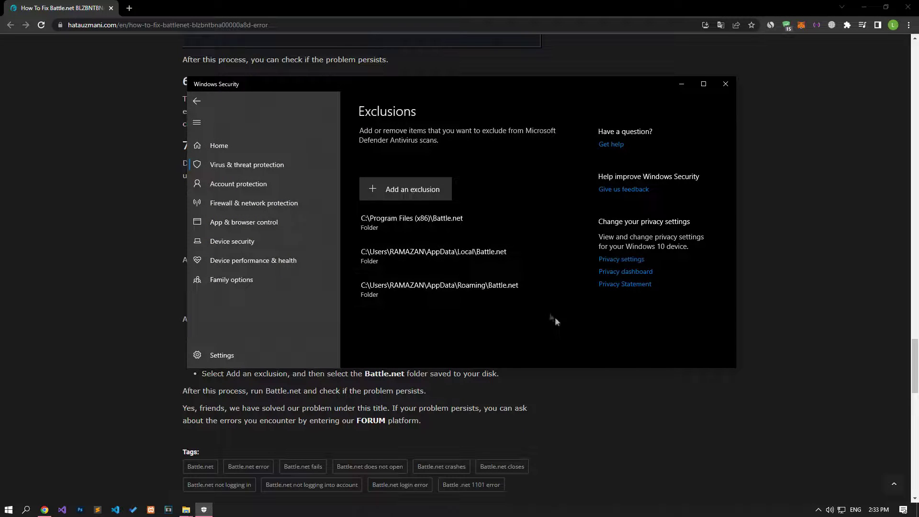
# Check AppData\Roaming for further Blizzard folders, and add the Blizzard Entertainment folder in AppData\Local to the exclusions
pyautogui.click(405, 190)
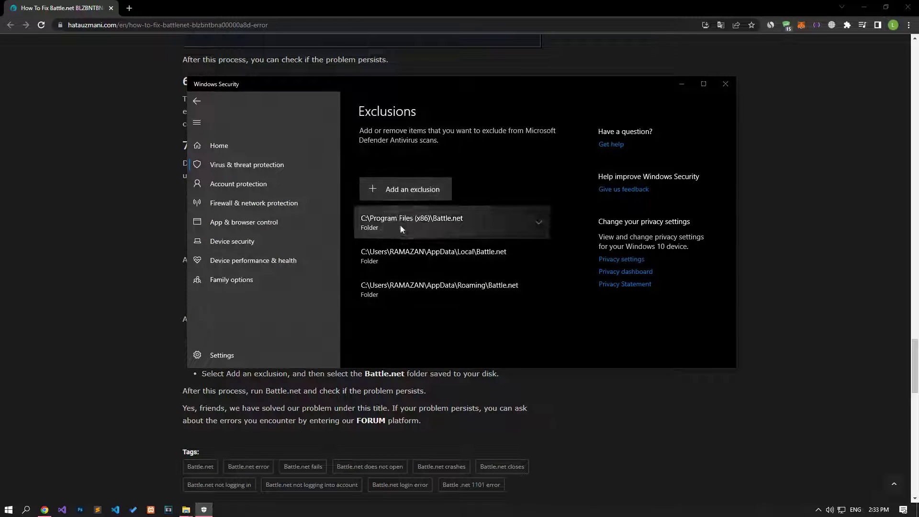
pyautogui.press('b')
pyautogui.press('b')
pyautogui.press('b')
pyautogui.press('b')
pyautogui.press('b')
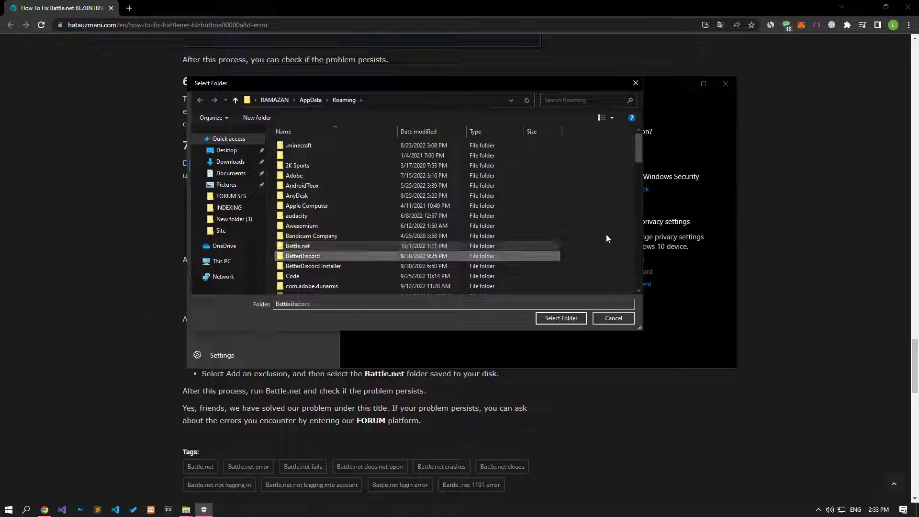
pyautogui.click(338, 103)
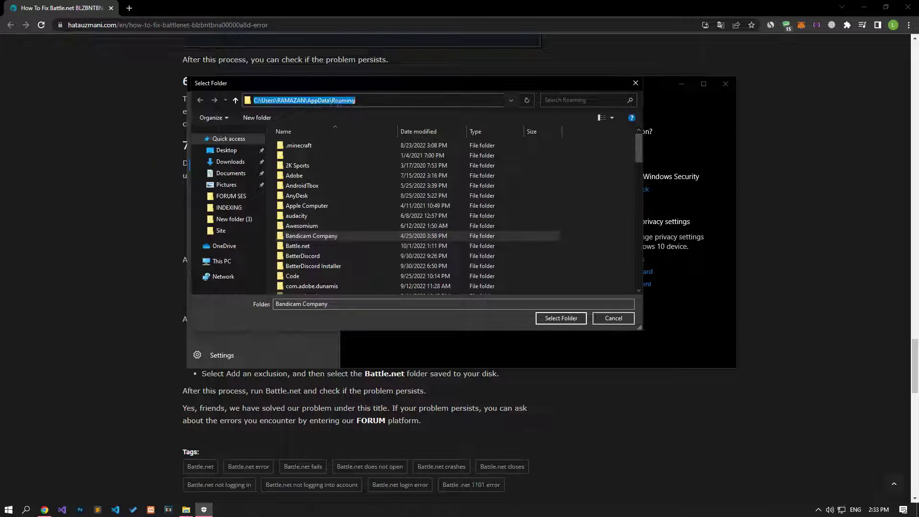
pyautogui.click(602, 197)
pyautogui.click(311, 99)
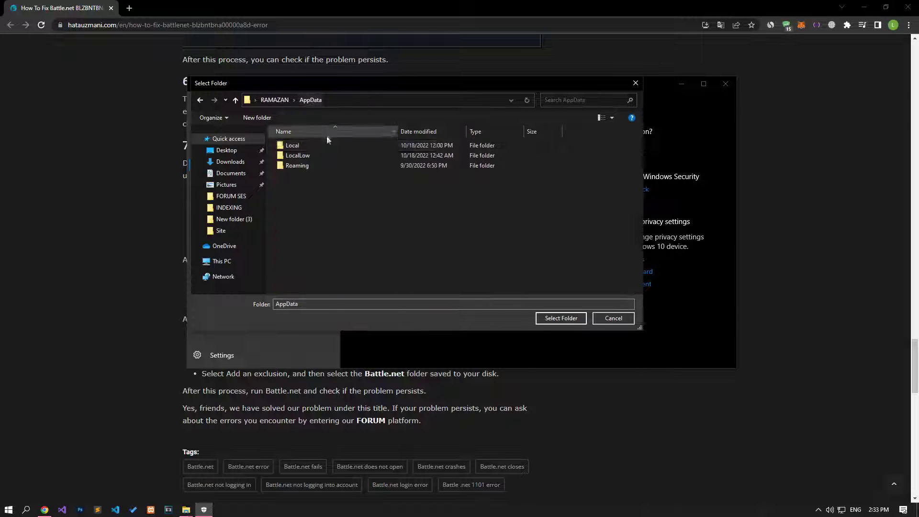
pyautogui.doubleClick(307, 146)
pyautogui.press('b')
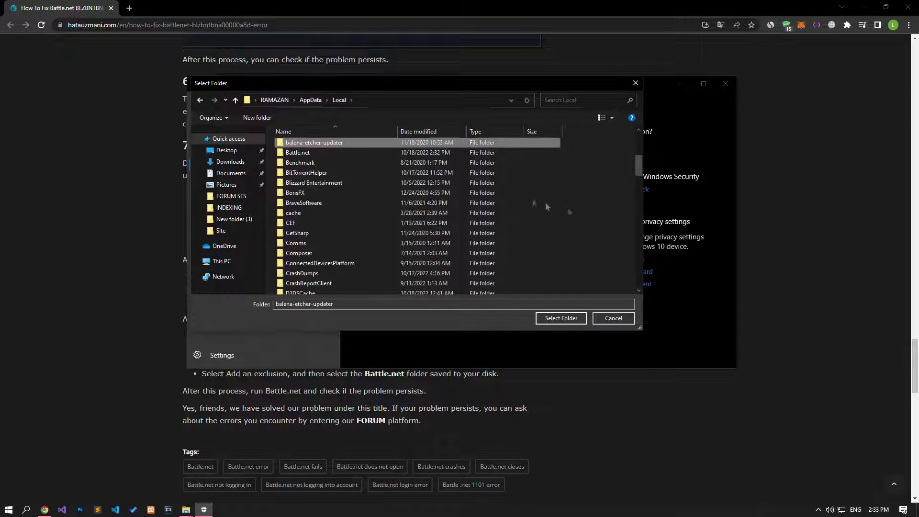
pyautogui.press('Down')
pyautogui.press('Down')
pyautogui.press('Down')
pyautogui.click(311, 183)
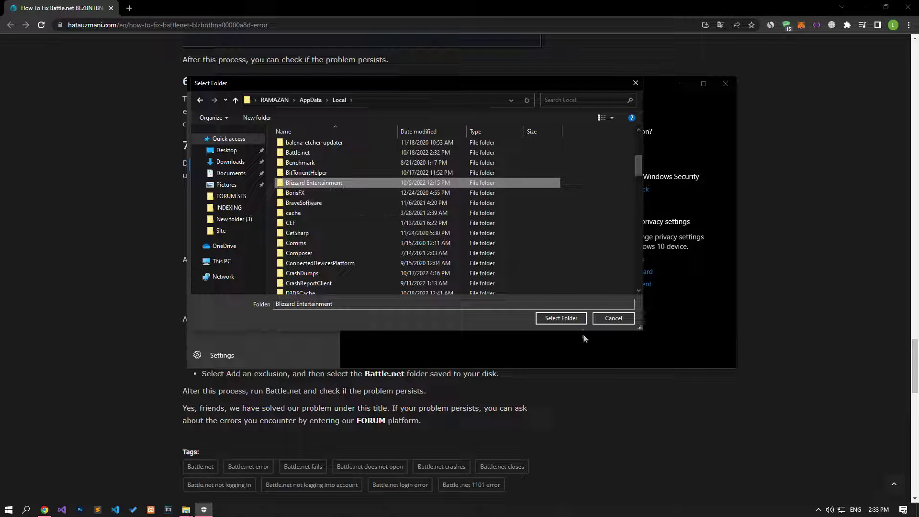
pyautogui.click(567, 323)
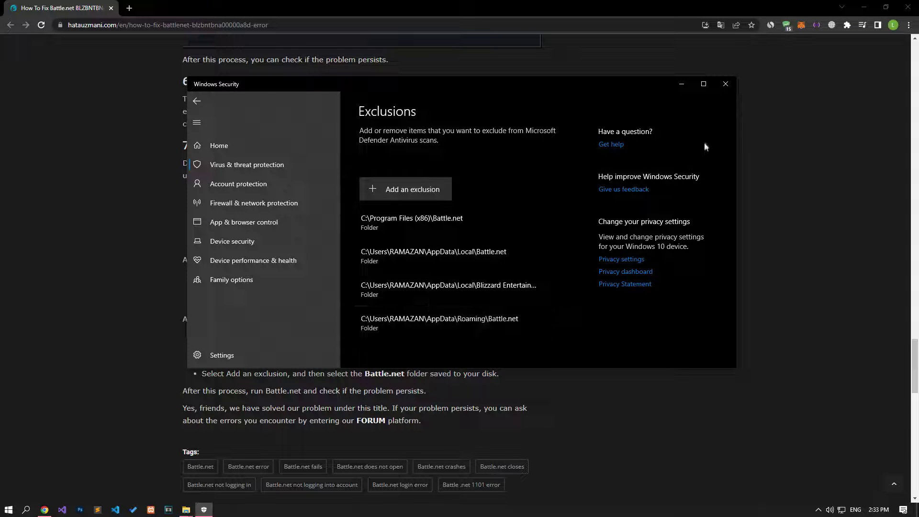
# Close Windows Security, and run Battle.net from New folder (3) to log in with the account password
pyautogui.click(726, 84)
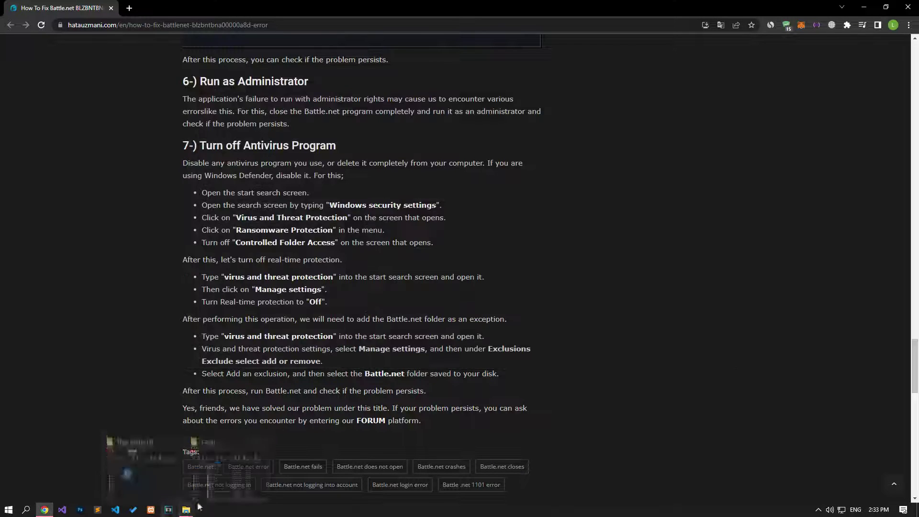
pyautogui.click(186, 510)
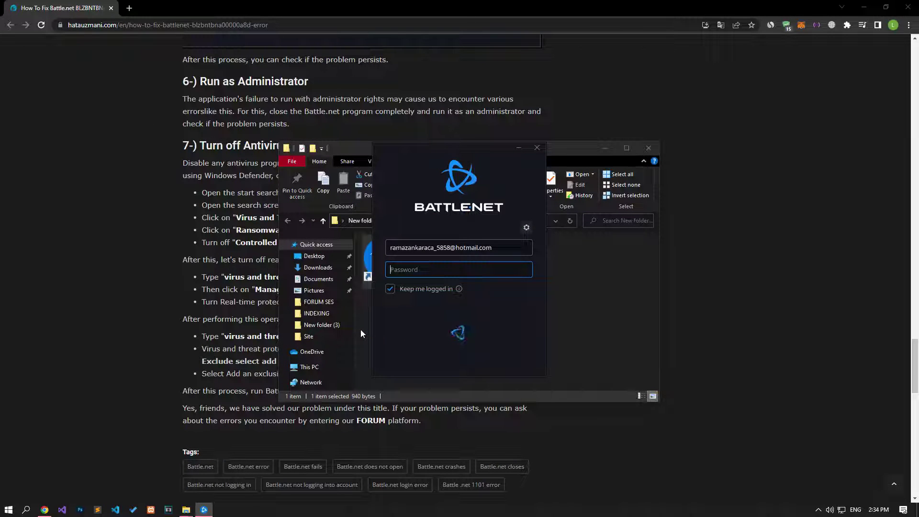
pyautogui.hotkey('ctrl', 'v')
pyautogui.press('Return')
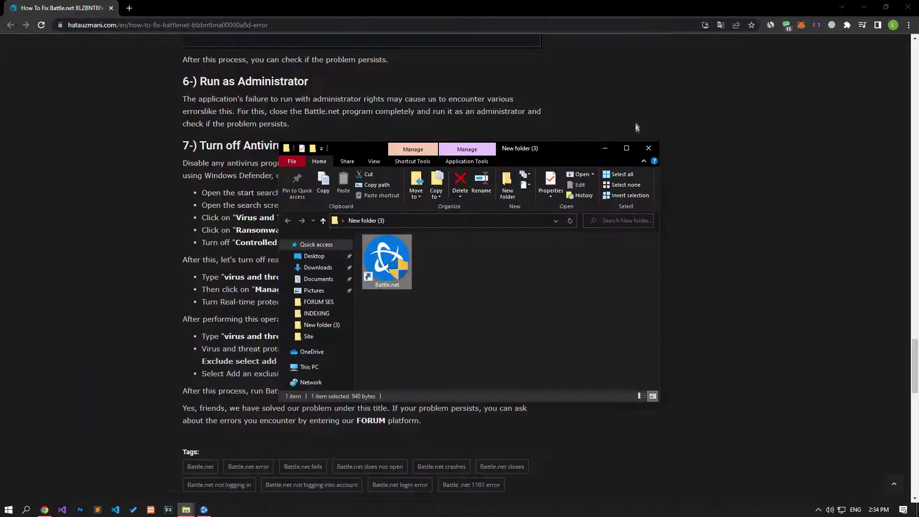
# Open the forum linked at the end of the article and bring up the section list for posting a thread
pyautogui.click(636, 128)
pyautogui.click(371, 421)
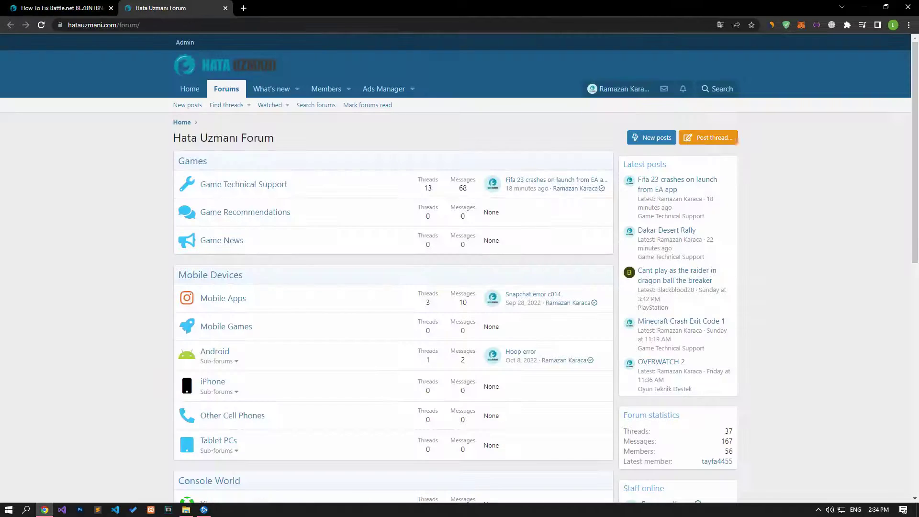
pyautogui.click(729, 143)
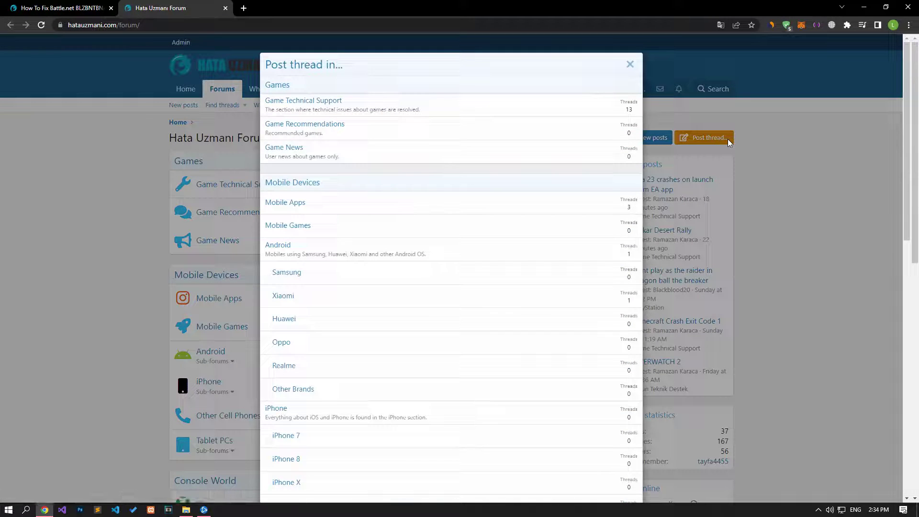